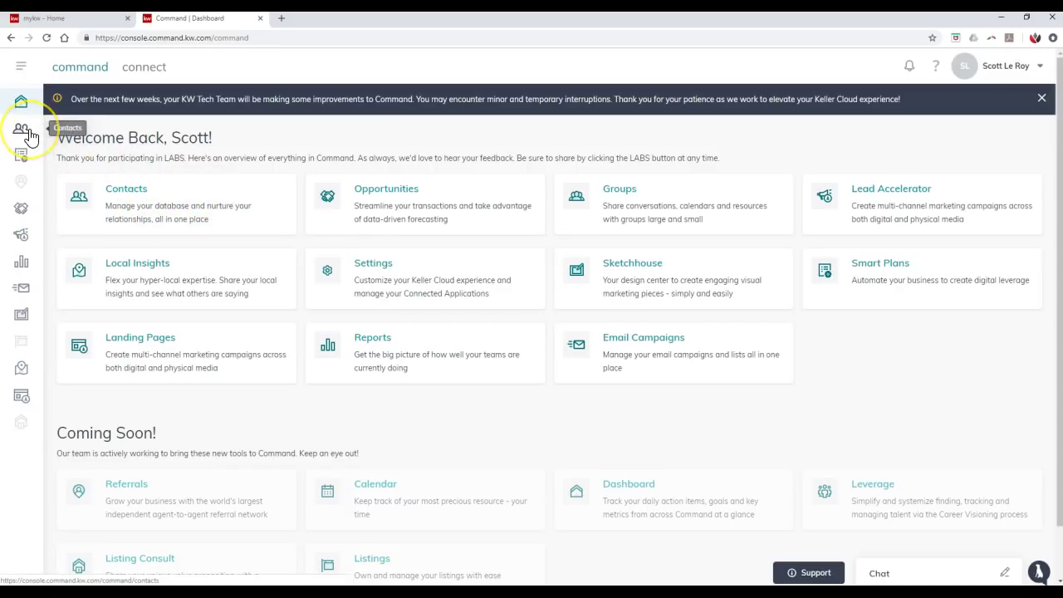
- Open the Contacts list, scroll across the table and sort it by Primary Email
{"action": "left_click", "coordinate": [136, 201]}
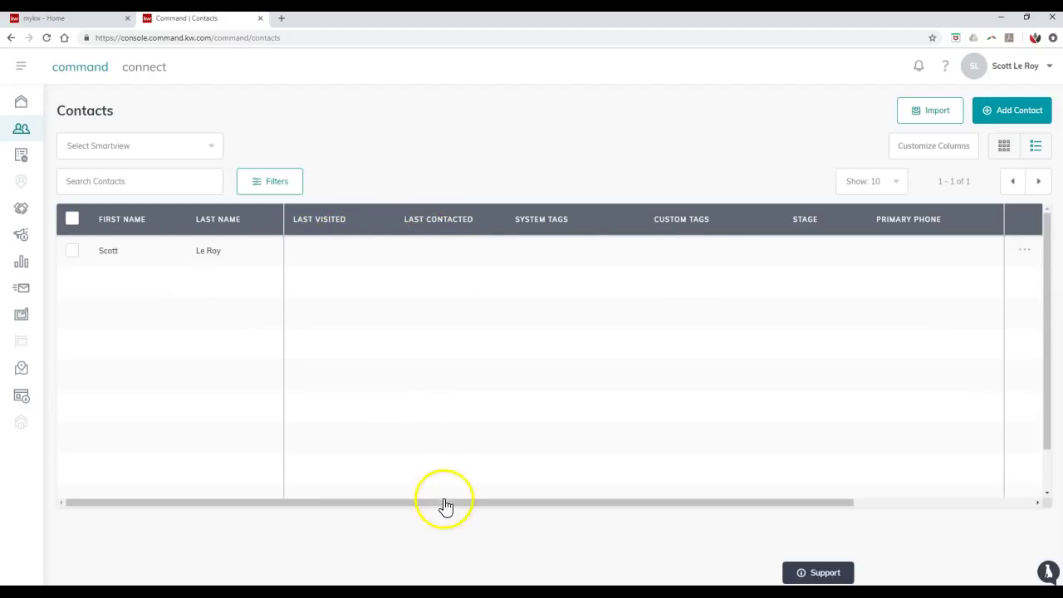
{"action": "left_click_drag", "start_coordinate": [446, 502], "coordinate": [646, 516]}
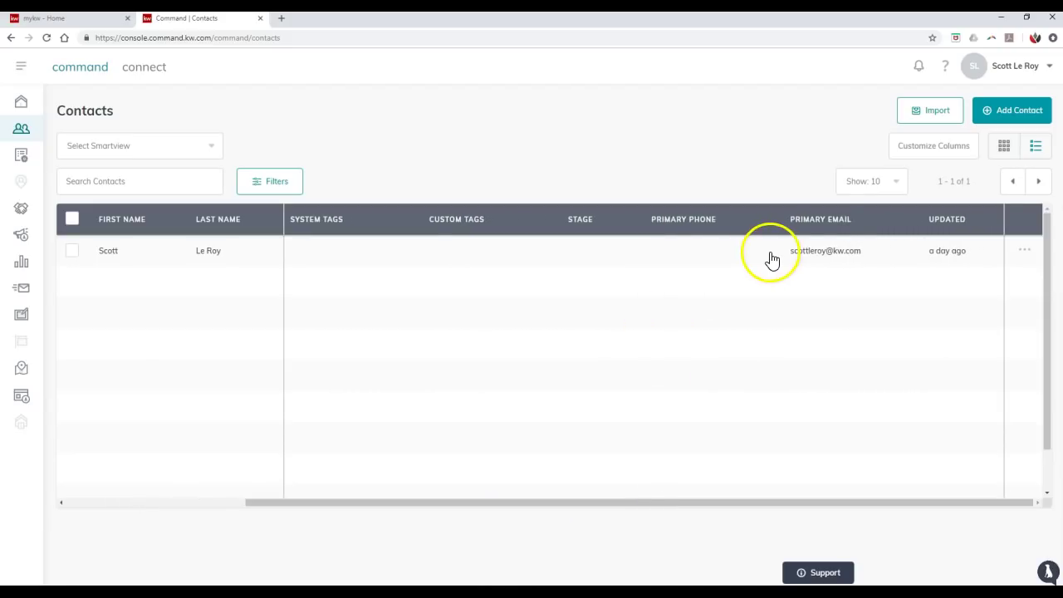
{"action": "left_click", "coordinate": [831, 223]}
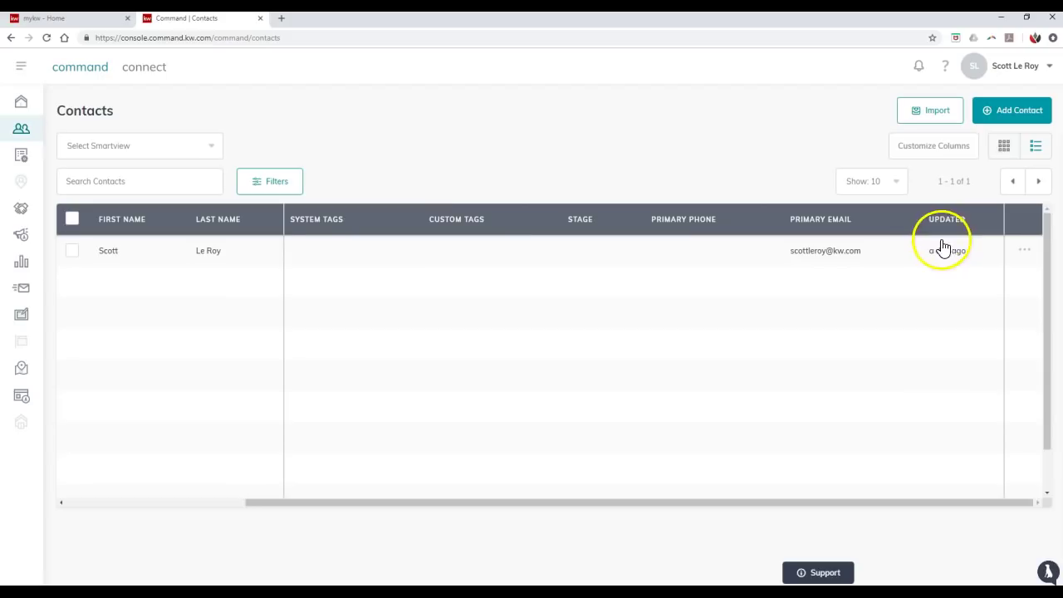
- Look through the single contact's actions menu, close it, and scroll the table back left
{"action": "left_click", "coordinate": [1029, 253]}
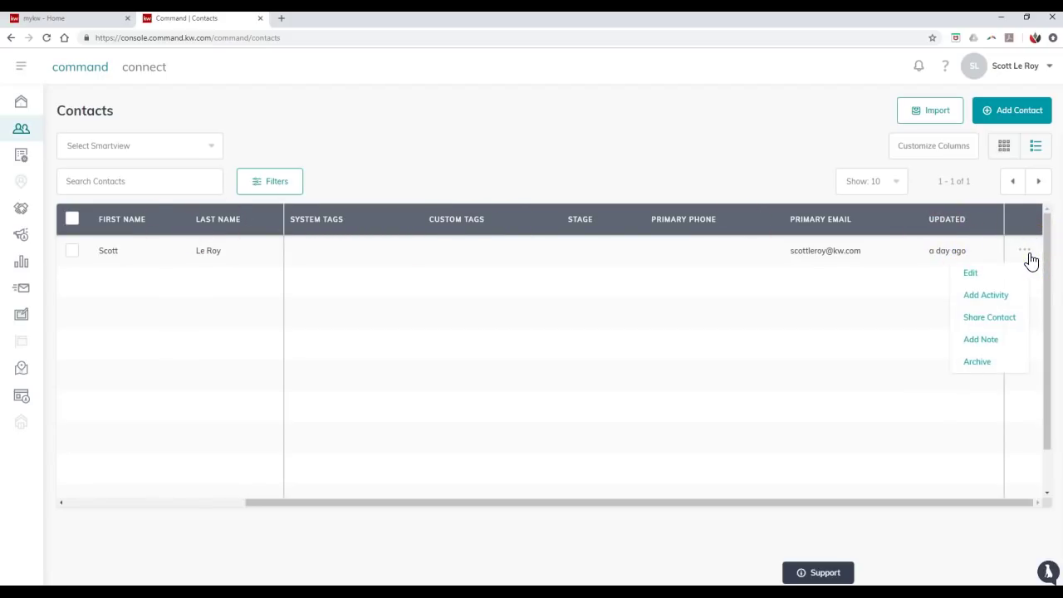
{"action": "left_click", "coordinate": [992, 275]}
{"action": "left_click", "coordinate": [991, 297]}
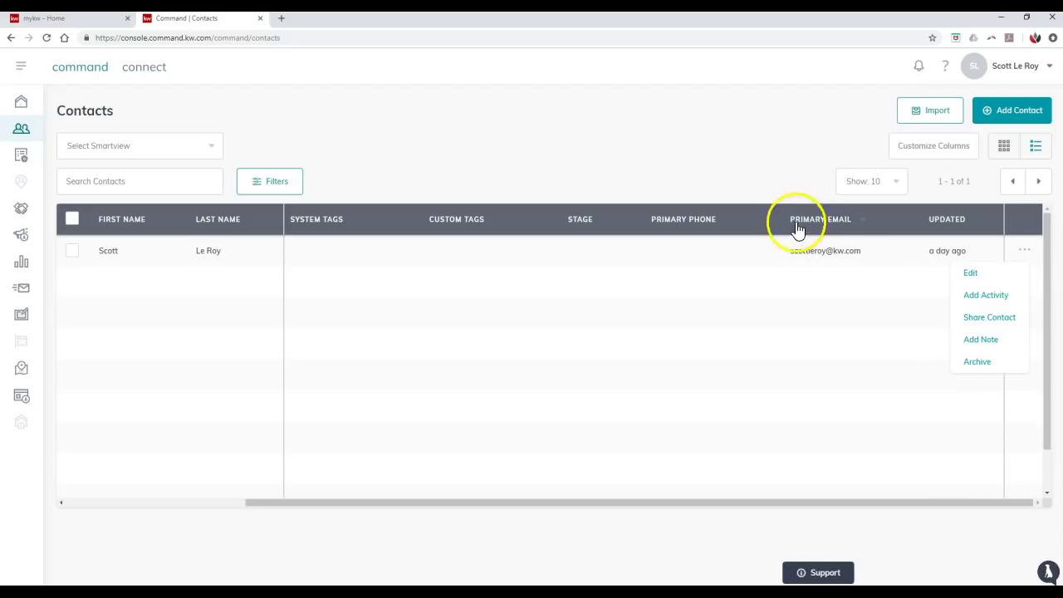
{"action": "left_click", "coordinate": [741, 180]}
{"action": "left_click_drag", "start_coordinate": [467, 510], "coordinate": [230, 501]}
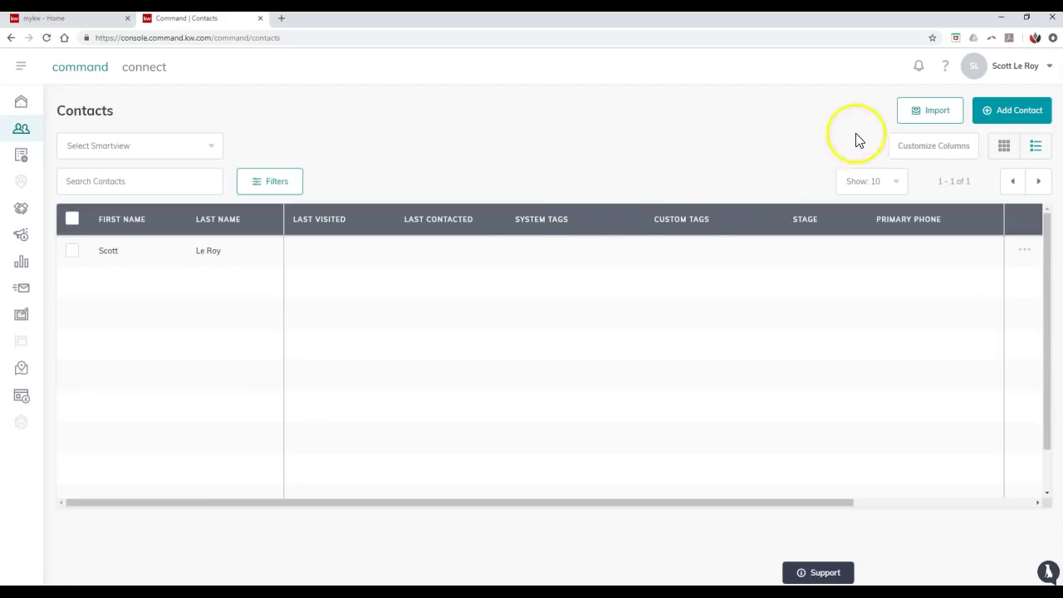
- Download kw_contacts_import_template.xlsx from the Import Contacts dialog and open it in Excel
{"action": "left_click", "coordinate": [930, 117]}
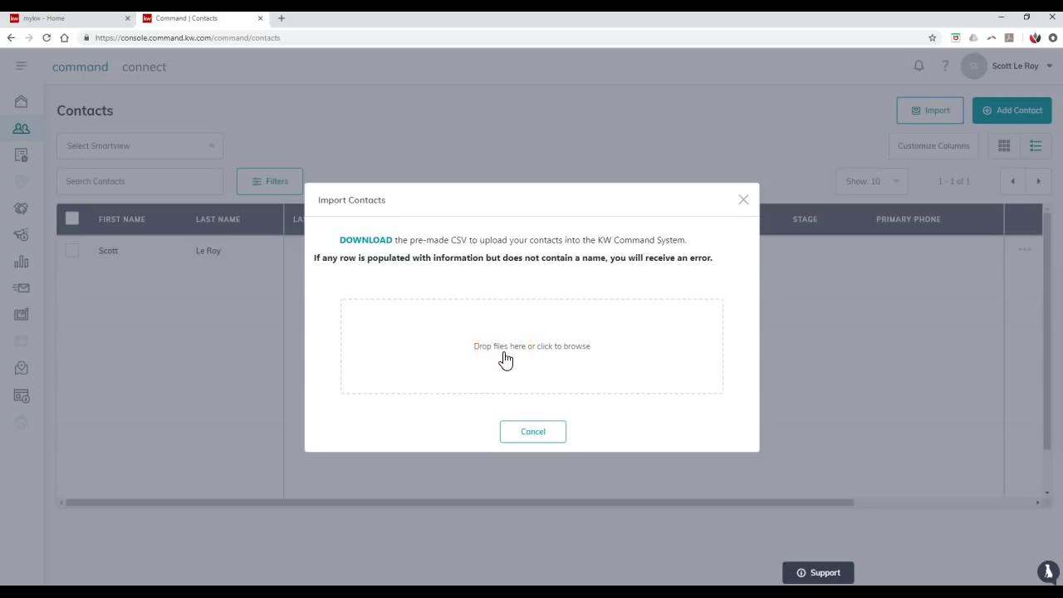
{"action": "left_click", "coordinate": [383, 247]}
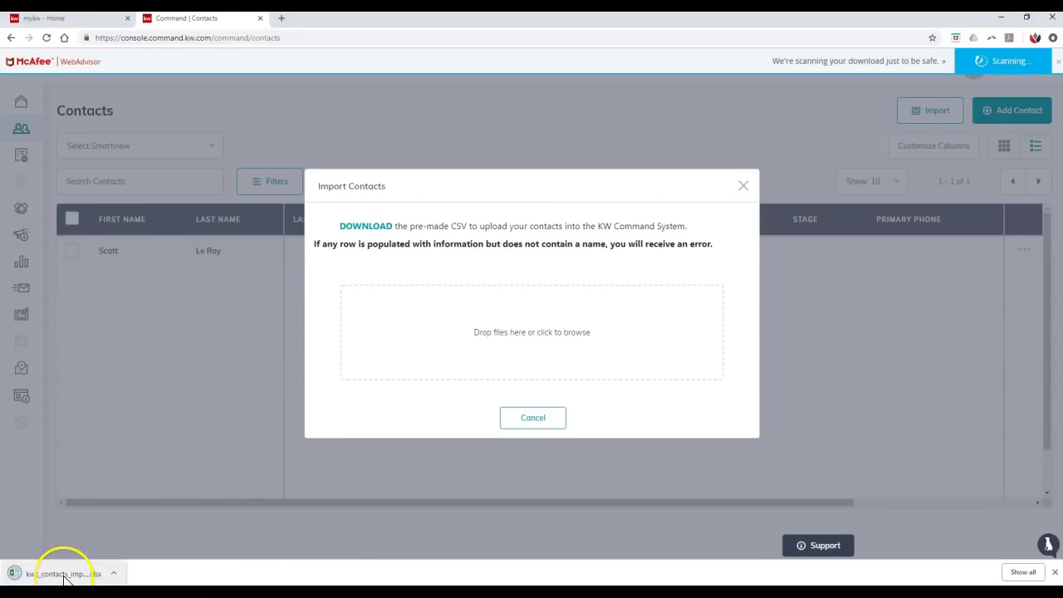
{"action": "left_click", "coordinate": [63, 575]}
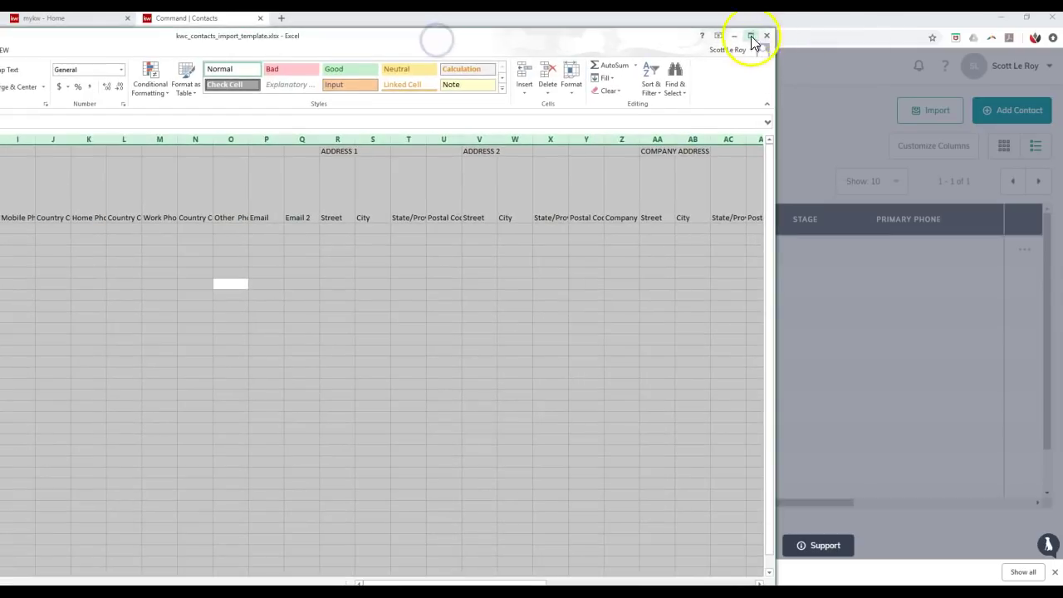
- Maximize Excel and delete the ADDRESS group-label row 1
{"action": "left_click", "coordinate": [745, 36]}
{"action": "left_click", "coordinate": [468, 220]}
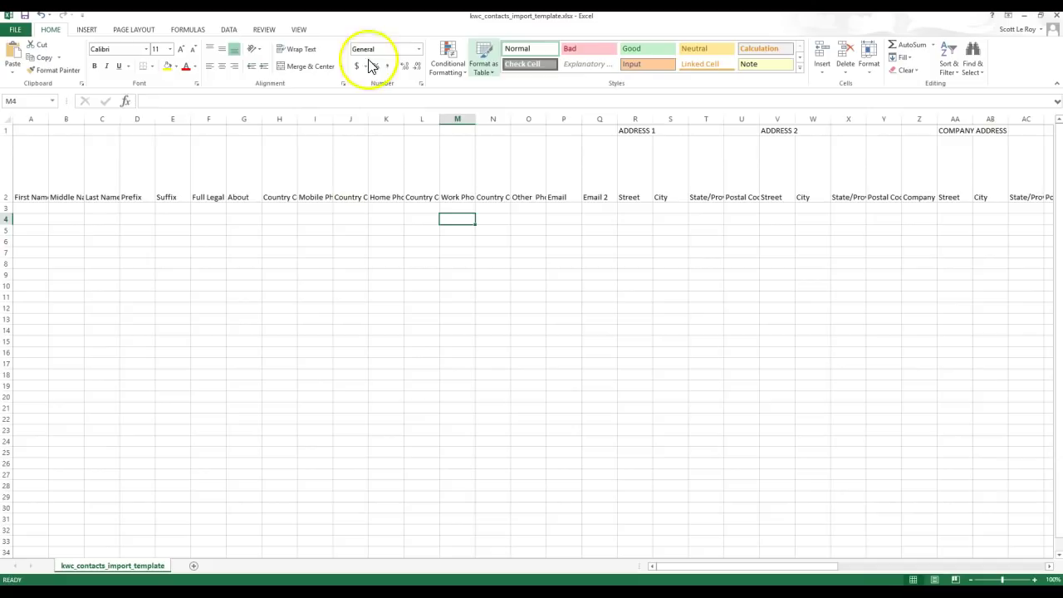
{"action": "left_click", "coordinate": [7, 130]}
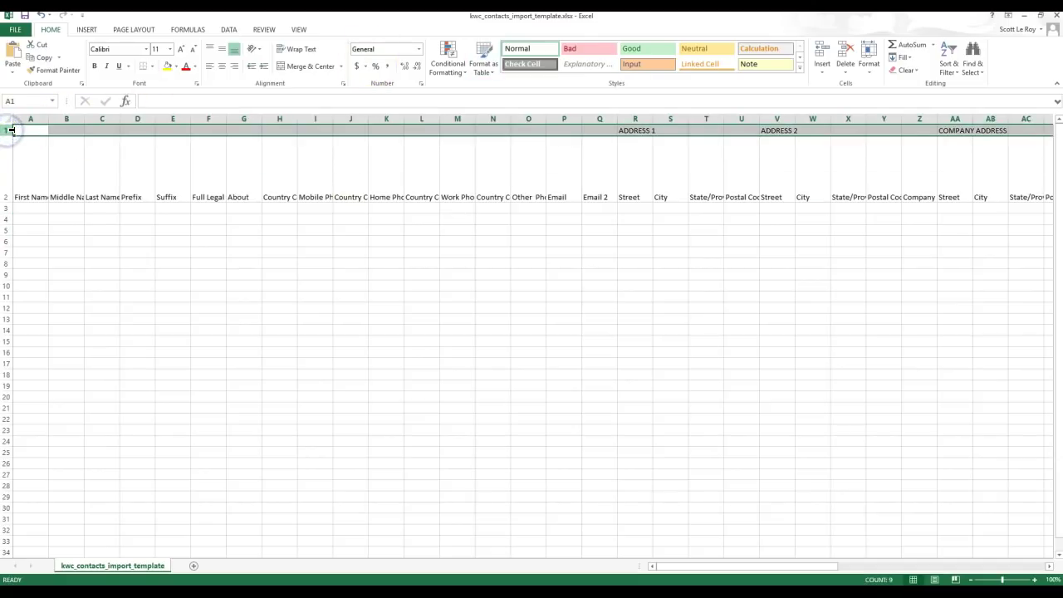
{"action": "right_click", "coordinate": [10, 131]}
{"action": "left_click", "coordinate": [30, 222]}
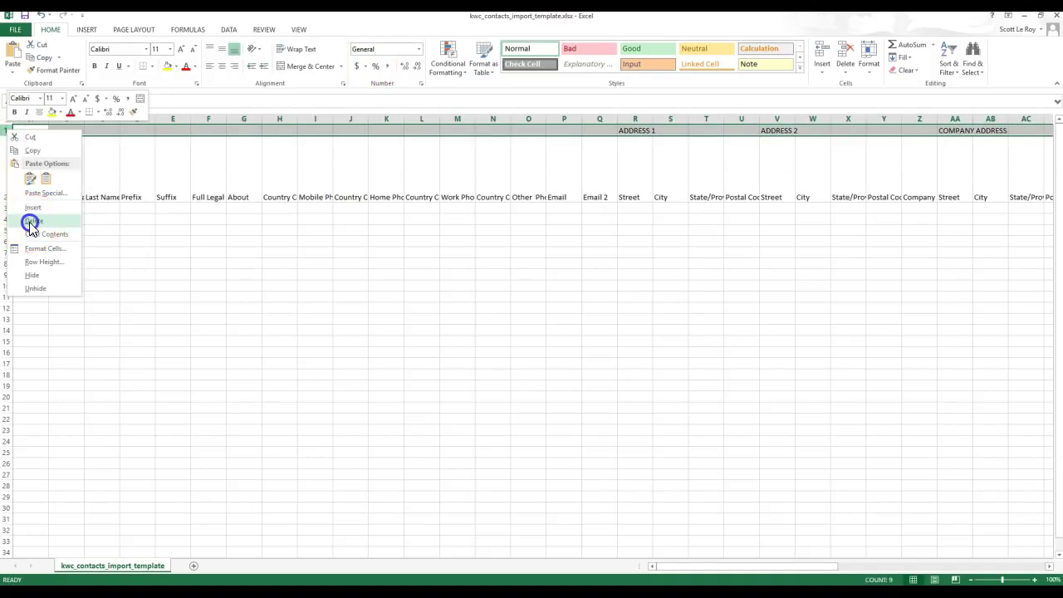
{"action": "left_click", "coordinate": [42, 196]}
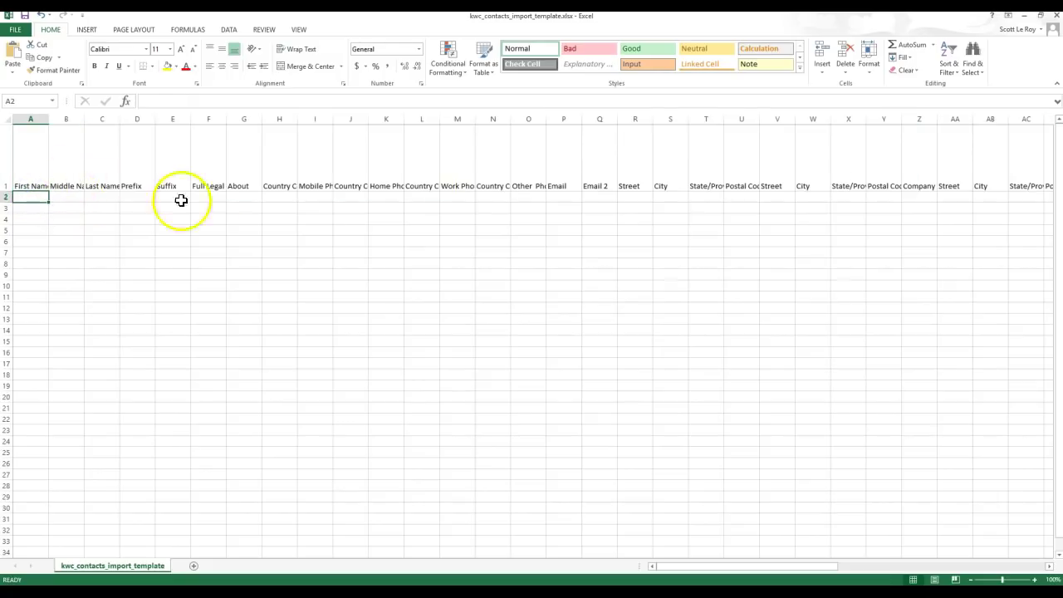
- Autofit all column widths to their header titles
{"action": "left_click", "coordinate": [7, 118]}
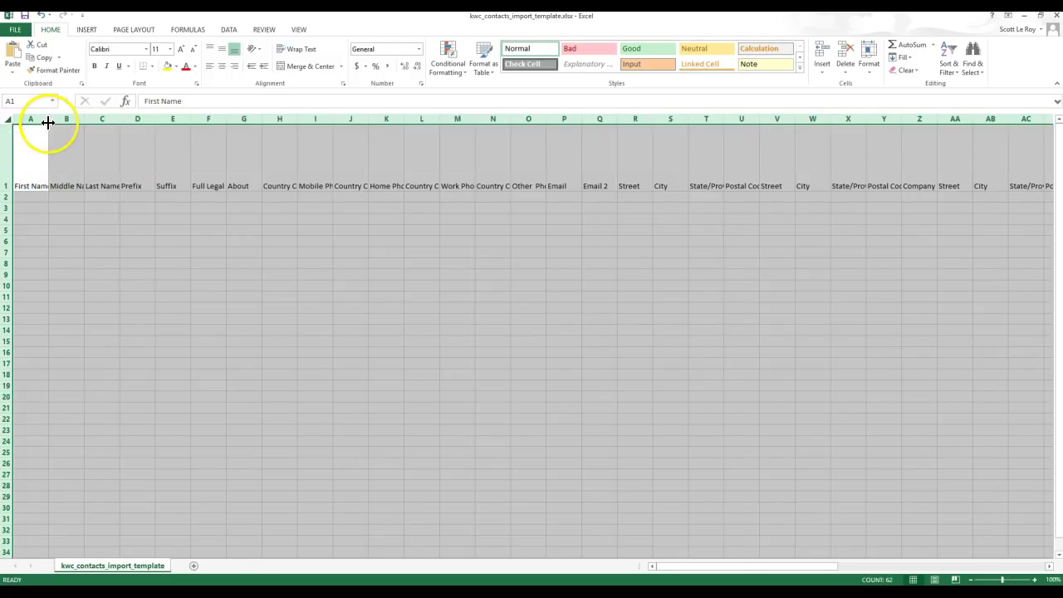
{"action": "double_click", "coordinate": [49, 119]}
{"action": "left_click", "coordinate": [175, 197]}
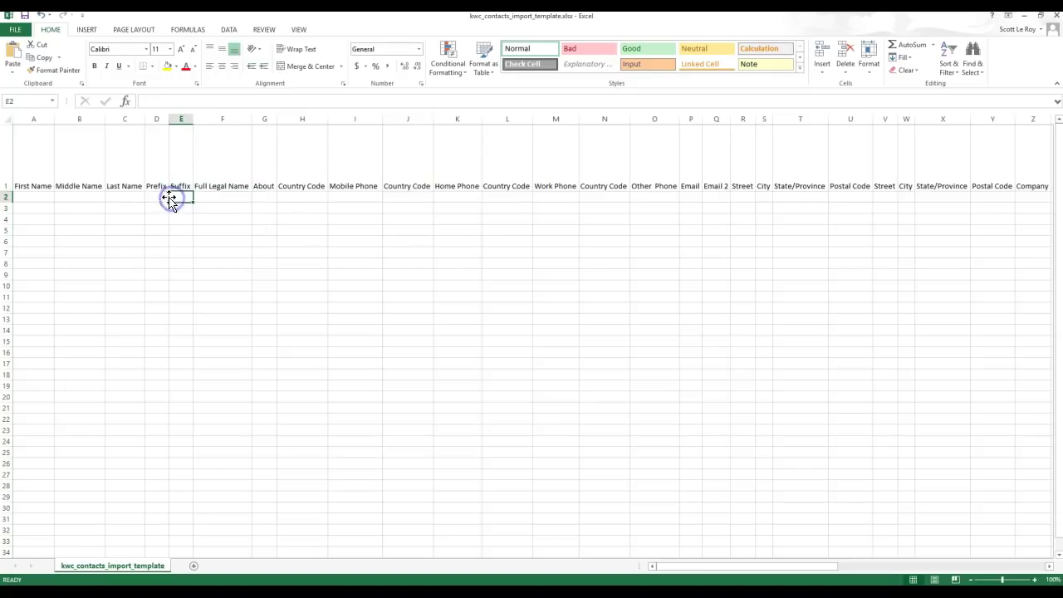
- Enter the sample contact's first name, last name and mobile phone number in row 2
{"action": "left_click", "coordinate": [26, 197]}
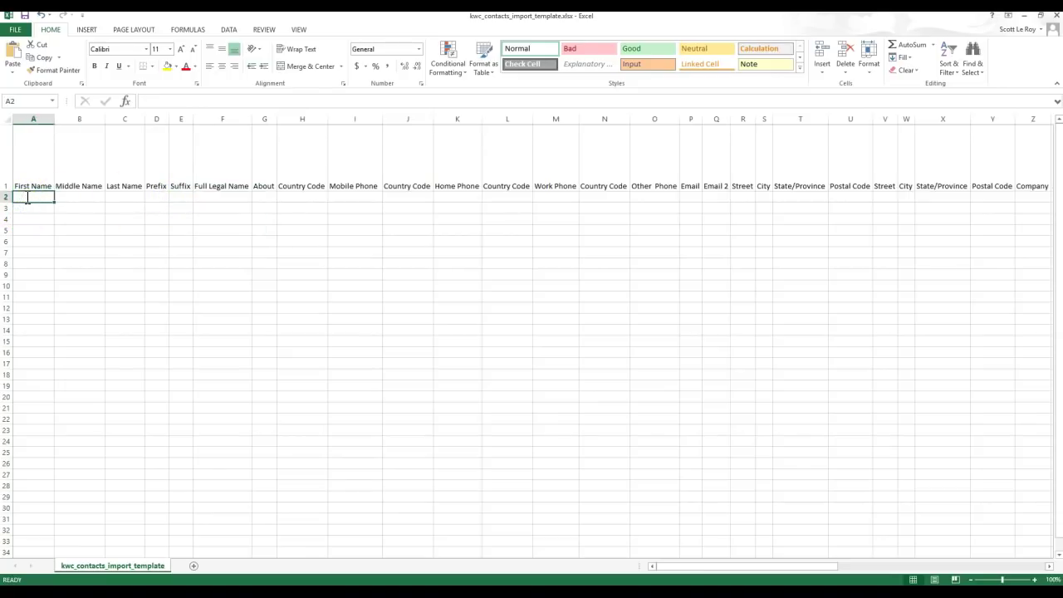
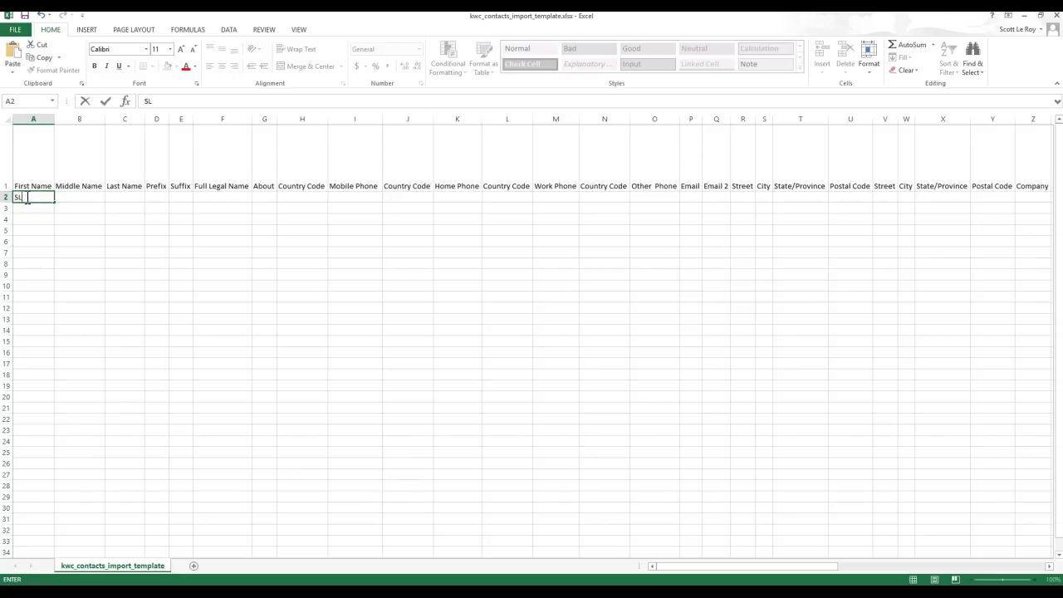
{"action": "key", "text": "Tab"}
{"action": "key", "text": "Tab"}
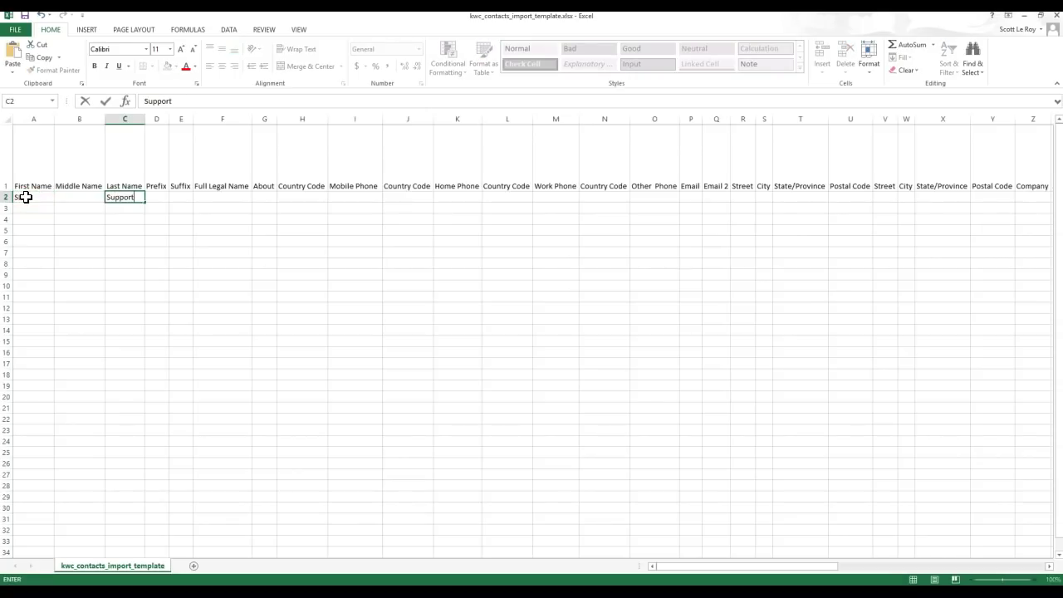
{"action": "left_click", "coordinate": [205, 196]}
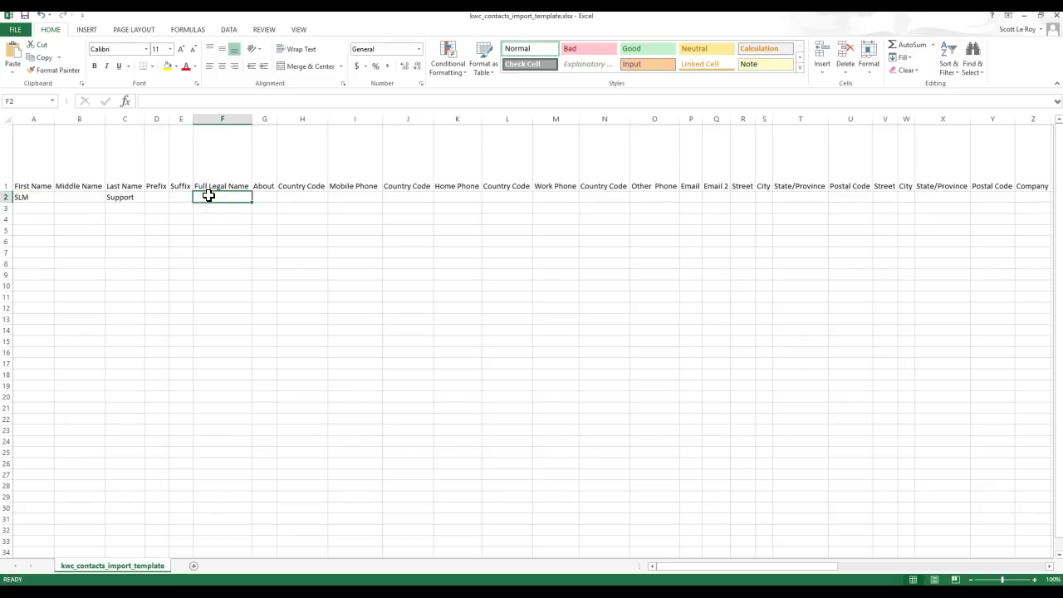
{"action": "left_click", "coordinate": [349, 195]}
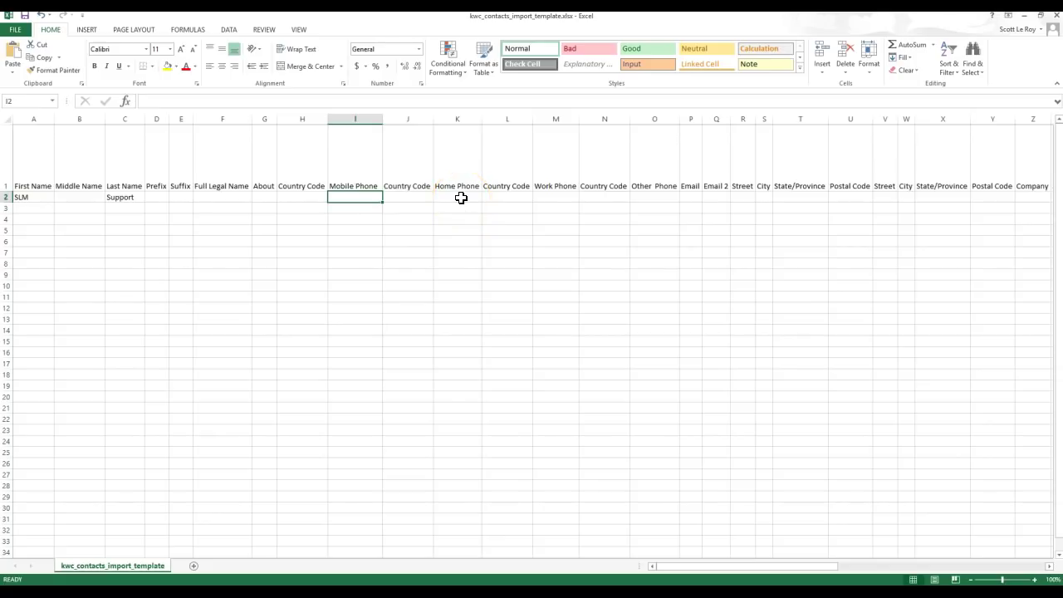
{"action": "left_click", "coordinate": [353, 196]}
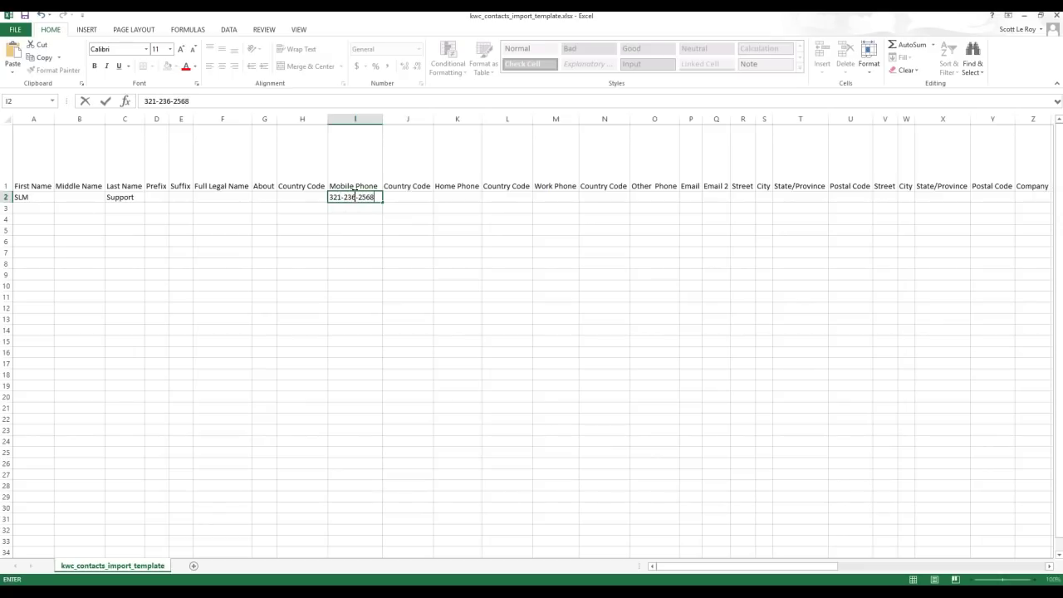
- Add the contact's email in P2, autofit column P, and go to Save As
{"action": "left_click", "coordinate": [696, 197]}
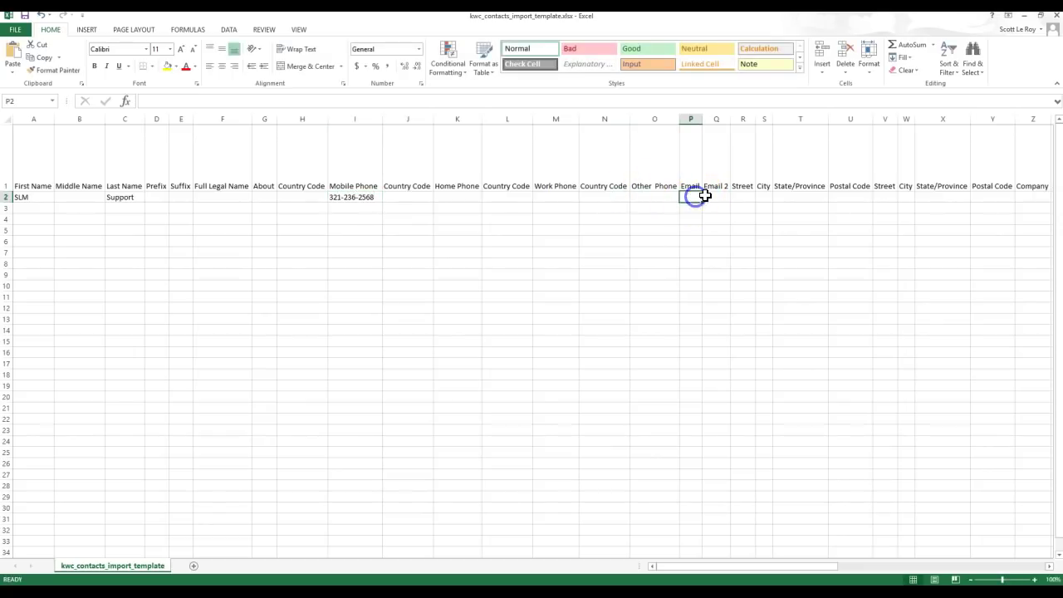
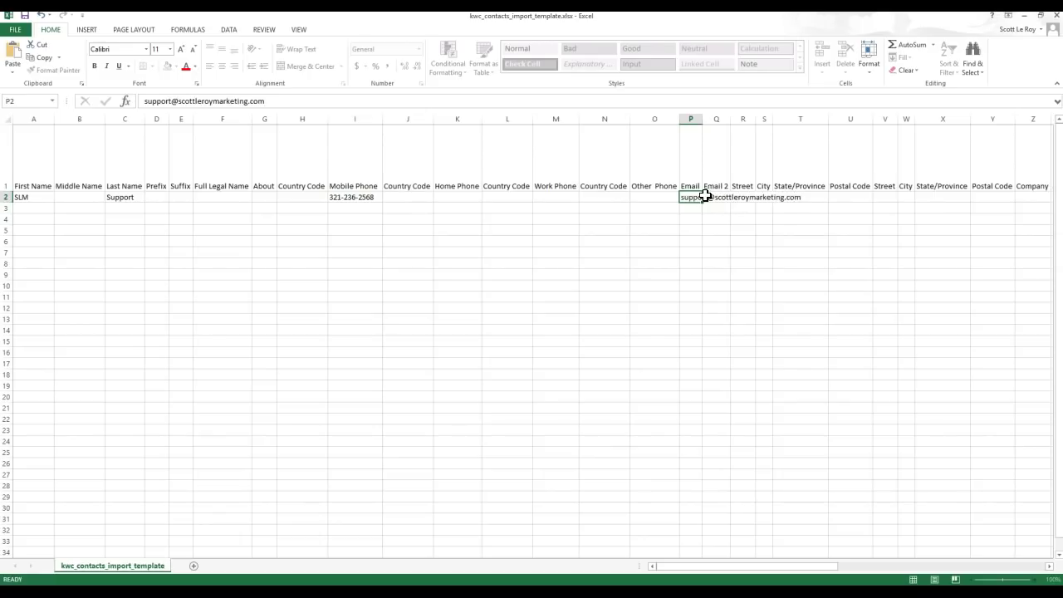
{"action": "key", "text": "Return"}
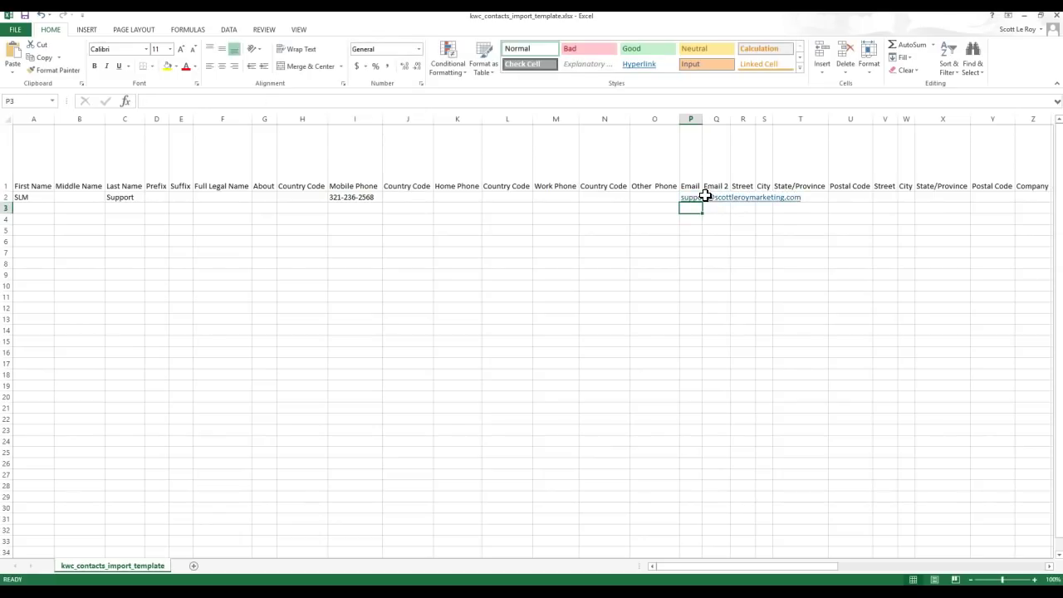
{"action": "double_click", "coordinate": [703, 119]}
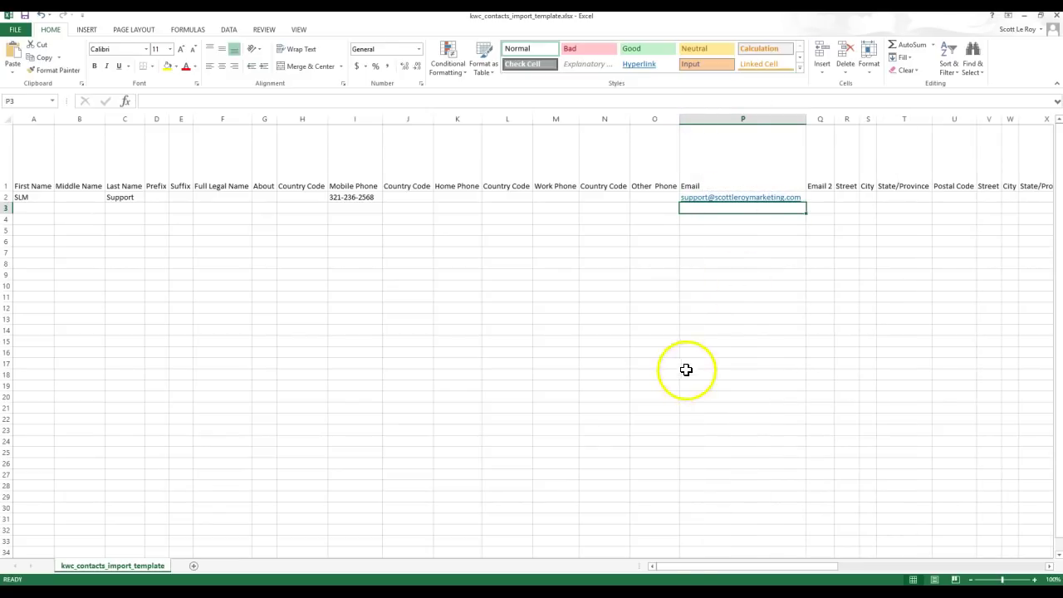
{"action": "mouse_move", "coordinate": [696, 574]}
{"action": "left_mouse_down"}
{"action": "mouse_move", "coordinate": [772, 563]}
{"action": "mouse_move", "coordinate": [907, 570]}
{"action": "mouse_move", "coordinate": [696, 566]}
{"action": "left_mouse_up"}
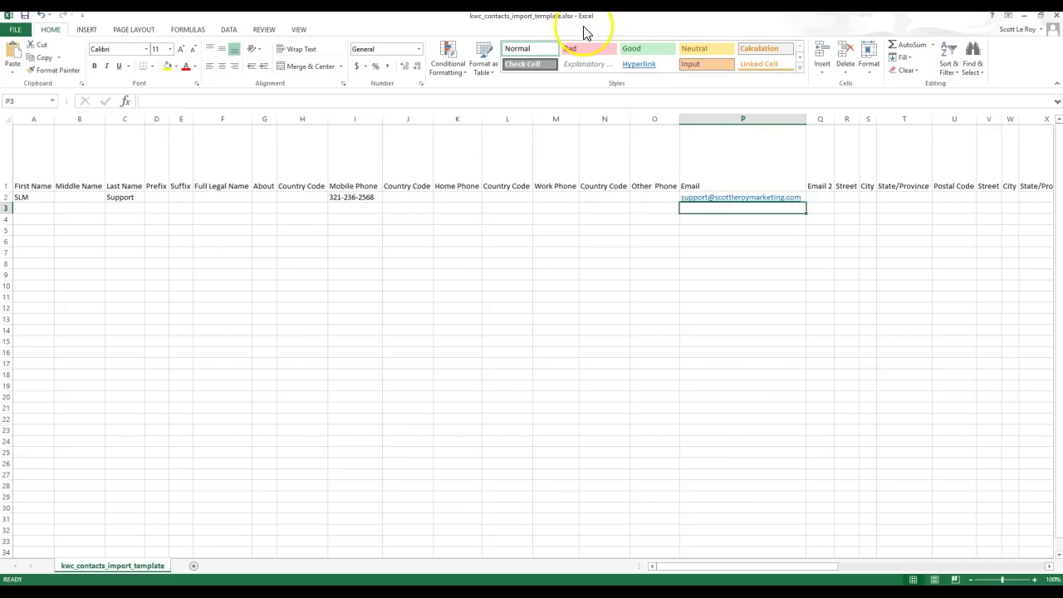
{"action": "left_click", "coordinate": [17, 29]}
{"action": "left_click", "coordinate": [32, 143]}
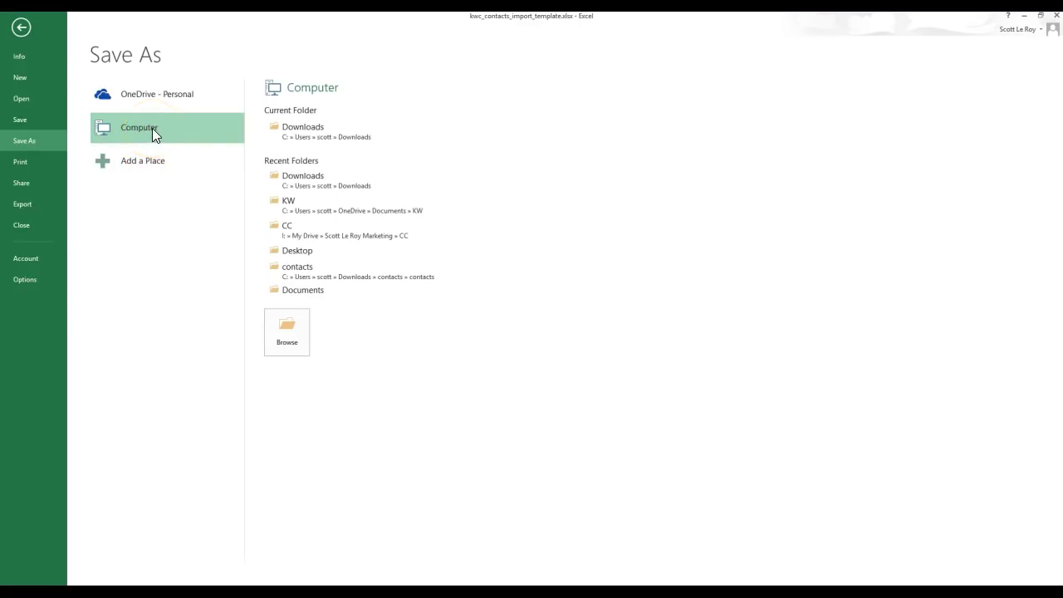
- Save the template to the Desktop as CSV (Comma delimited), keeping the CSV format
{"action": "left_click", "coordinate": [291, 249]}
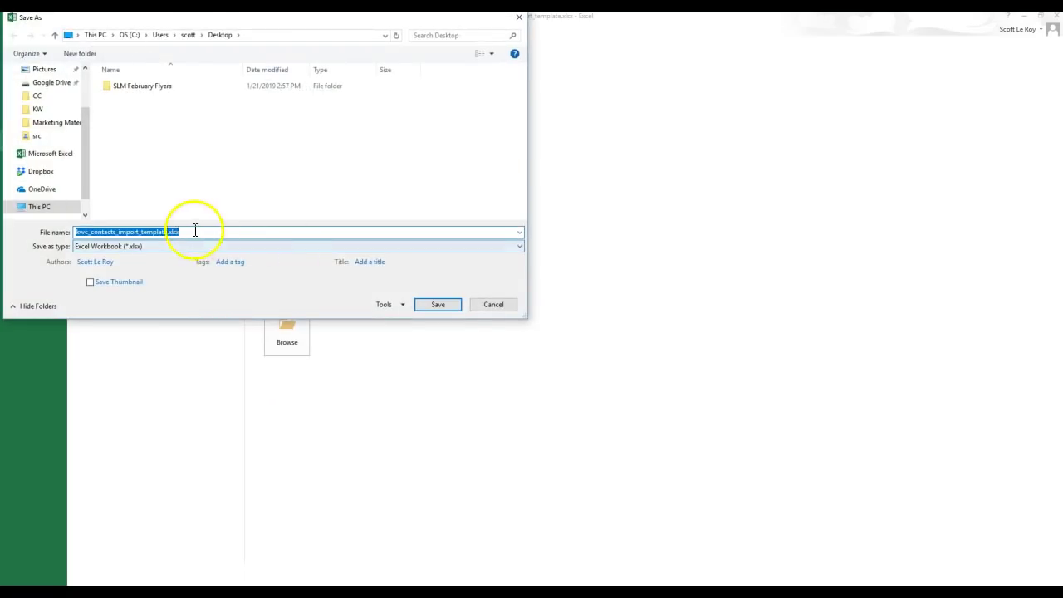
{"action": "left_click", "coordinate": [163, 245]}
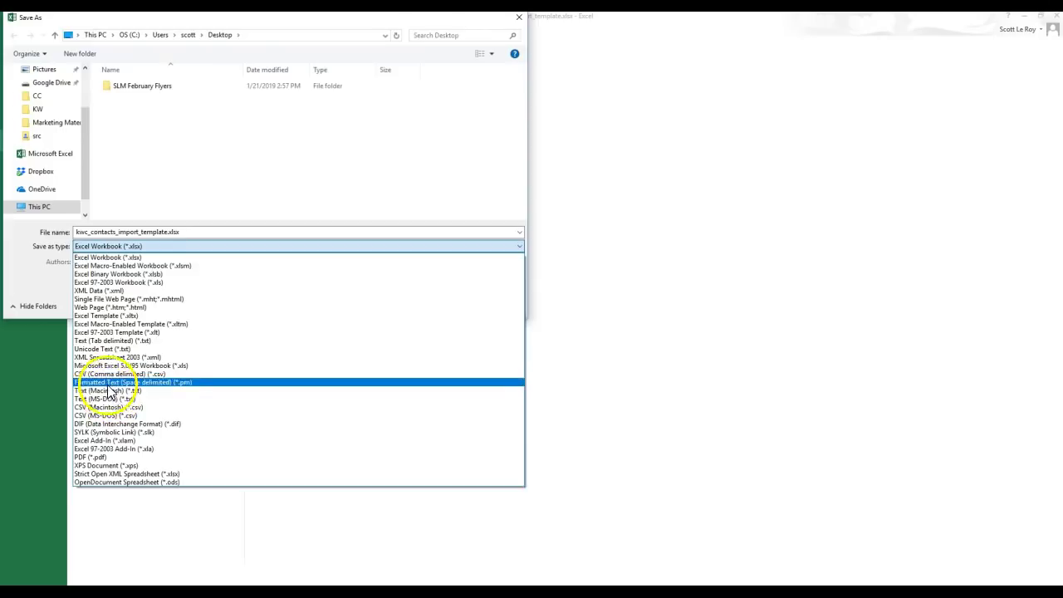
{"action": "left_click", "coordinate": [110, 376]}
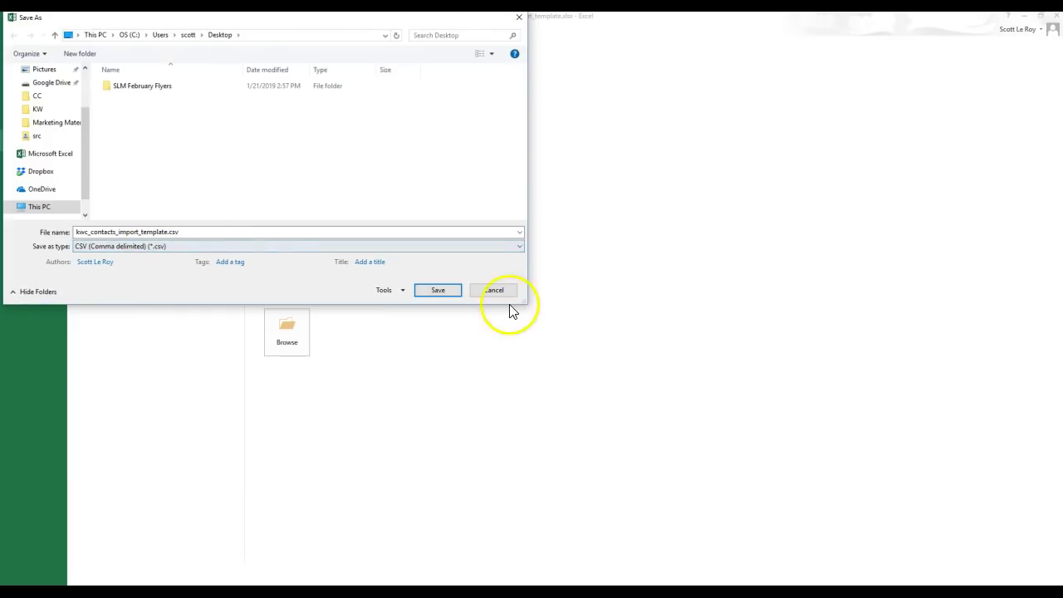
{"action": "left_click", "coordinate": [449, 293]}
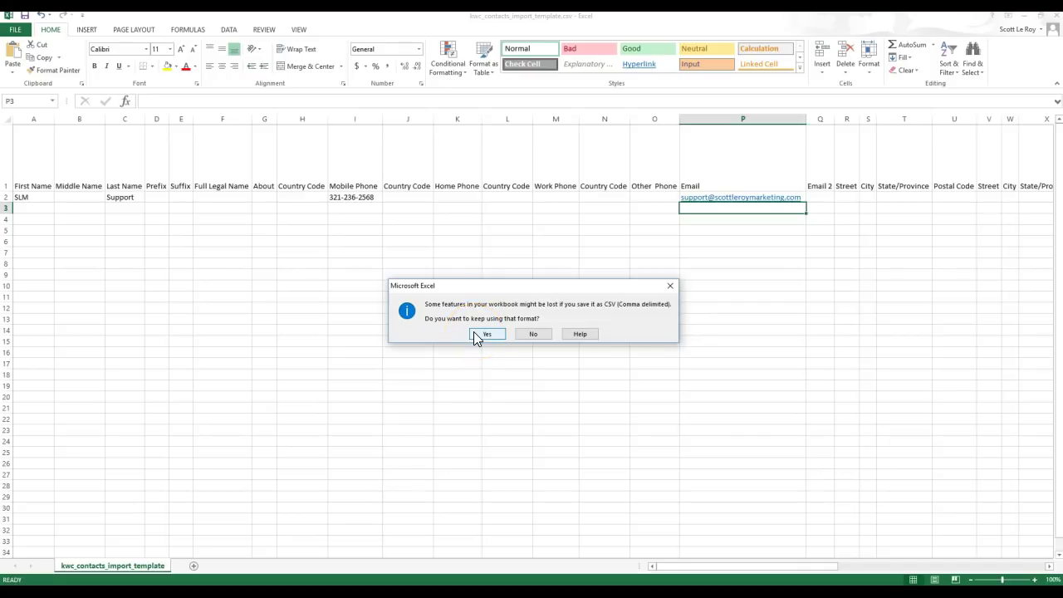
{"action": "left_click", "coordinate": [482, 334]}
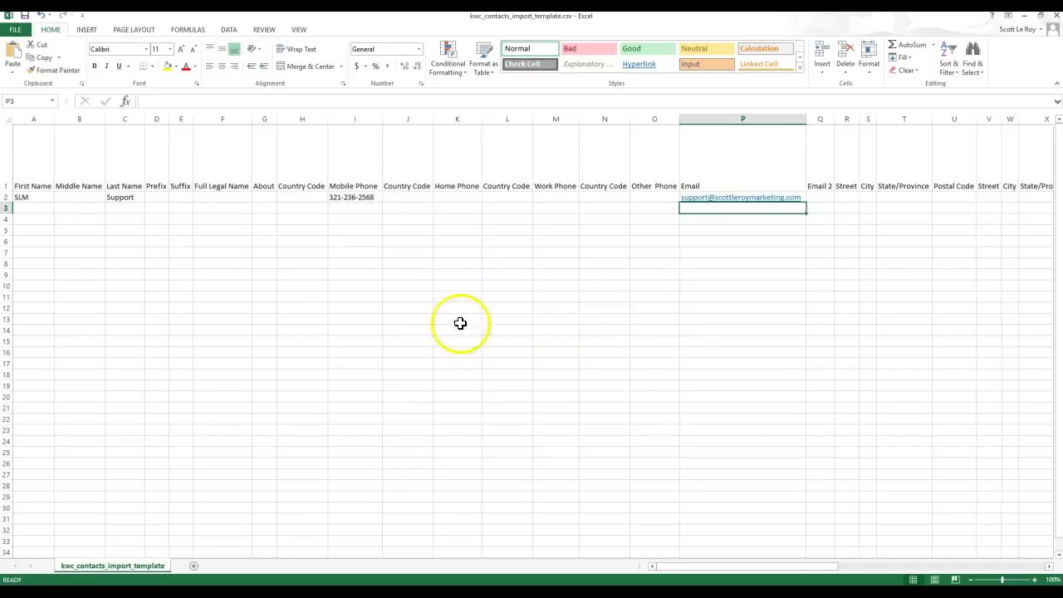
{"action": "left_click", "coordinate": [437, 294]}
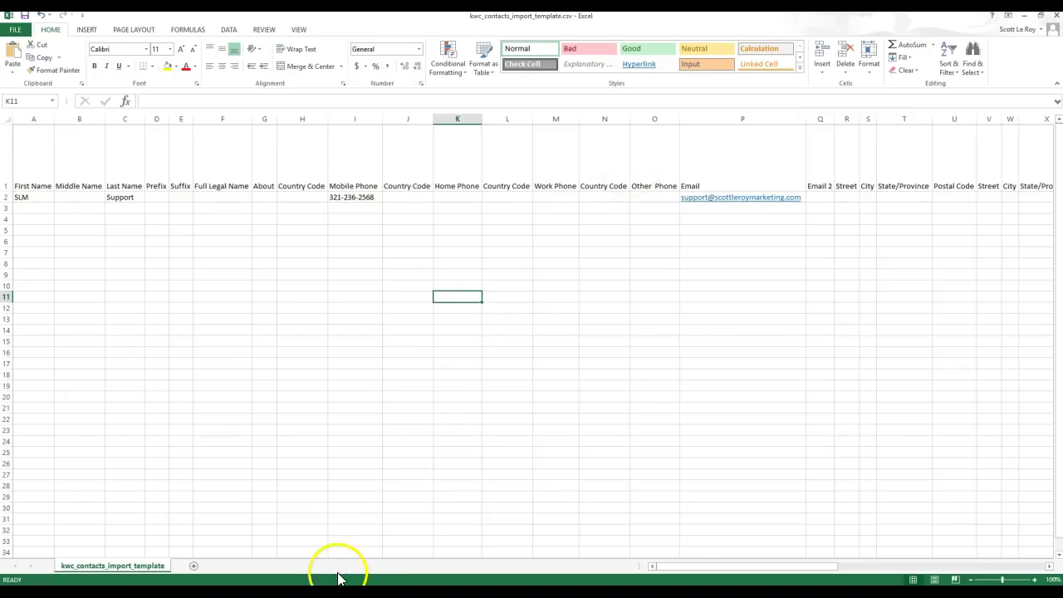
{"action": "mouse_move", "coordinate": [312, 592]}
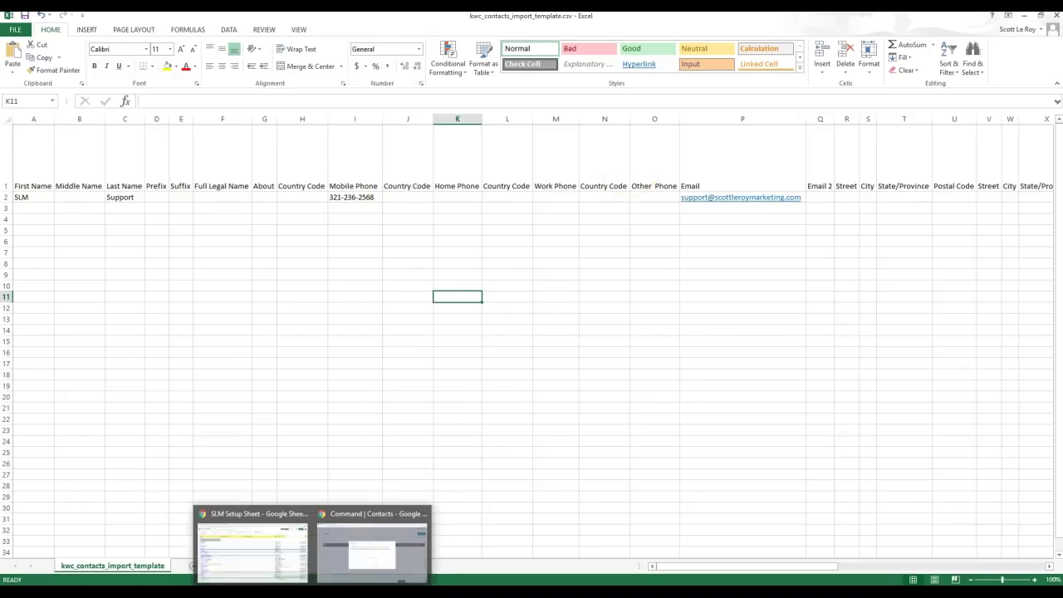
- Import kwc_contacts_import_template.csv from the Desktop into KW Command Contacts and finish
{"action": "left_click", "coordinate": [345, 556]}
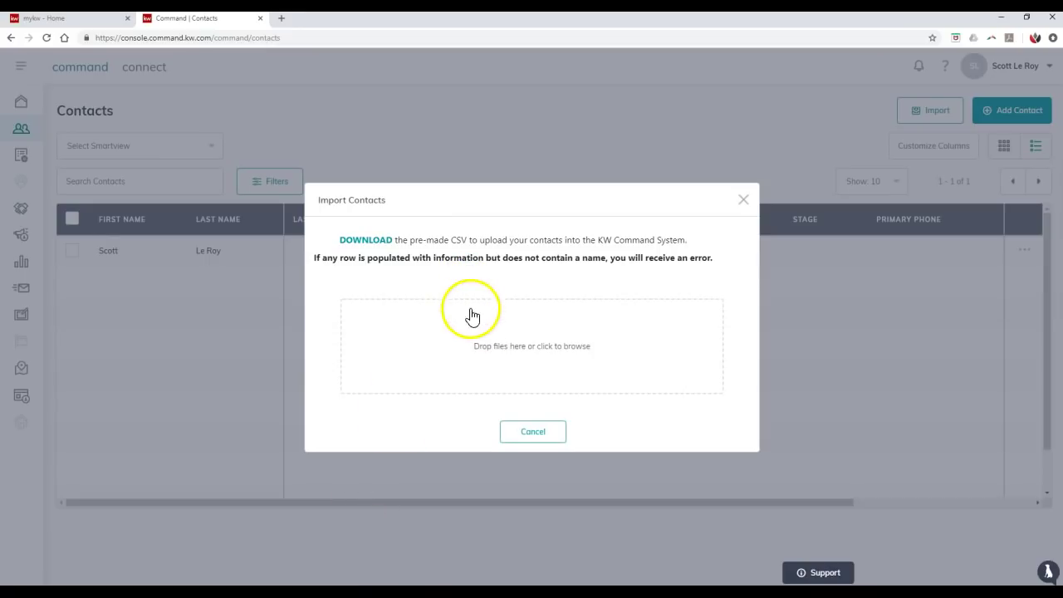
{"action": "left_click", "coordinate": [519, 352]}
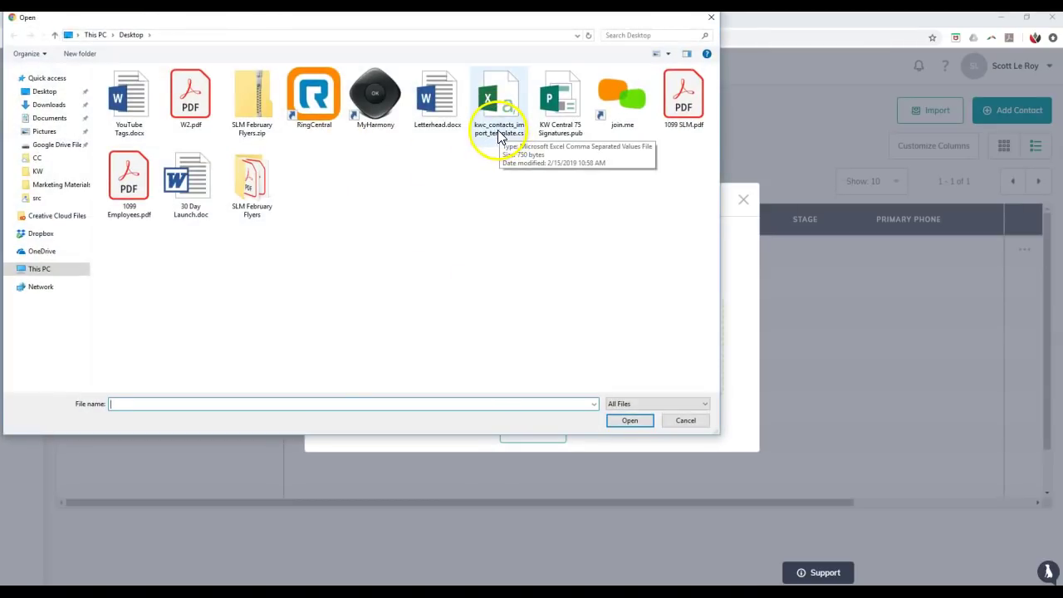
{"action": "double_click", "coordinate": [498, 133]}
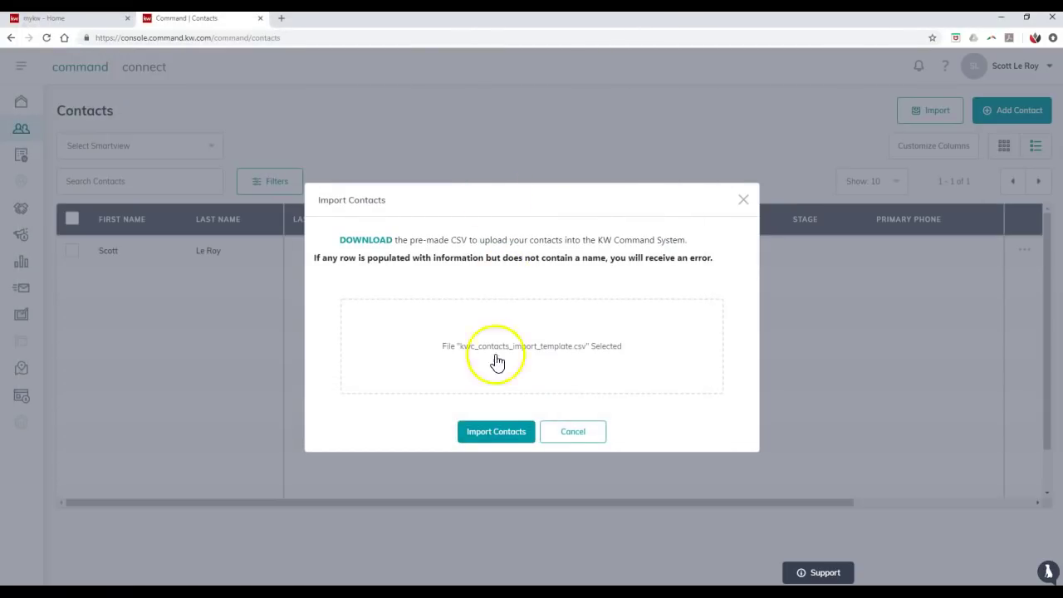
{"action": "left_click", "coordinate": [504, 437]}
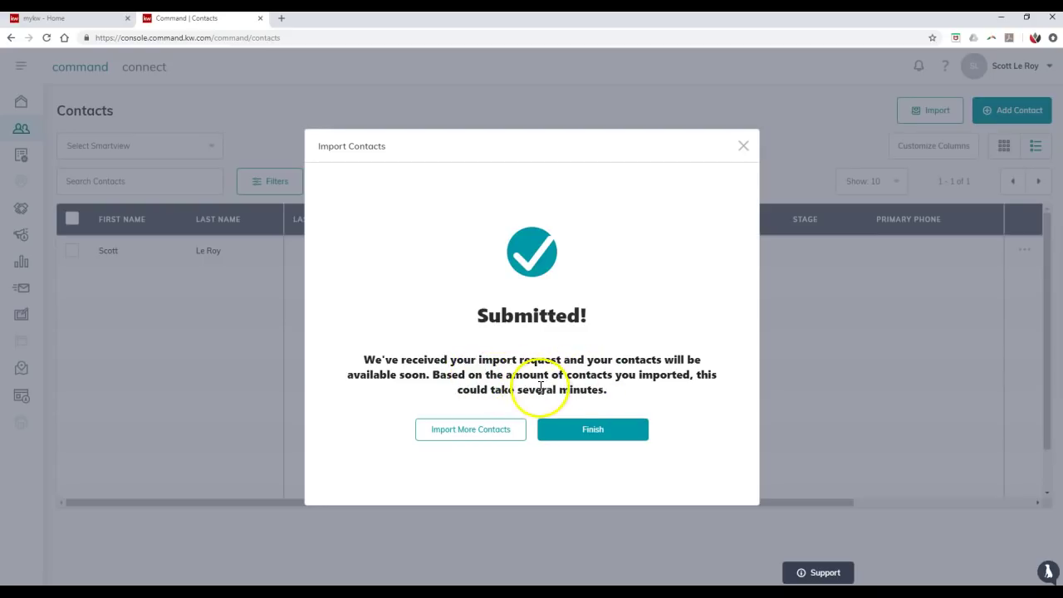
{"action": "left_click", "coordinate": [572, 432]}
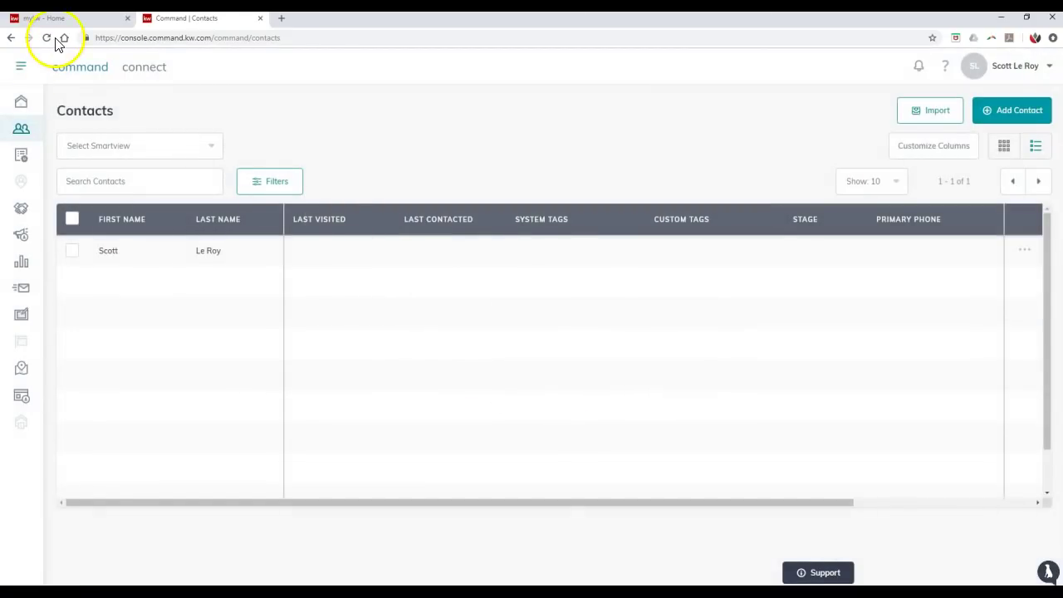
- Reload Contacts, review the imported contact's phone and email details, then return to the list
{"action": "left_click", "coordinate": [47, 38]}
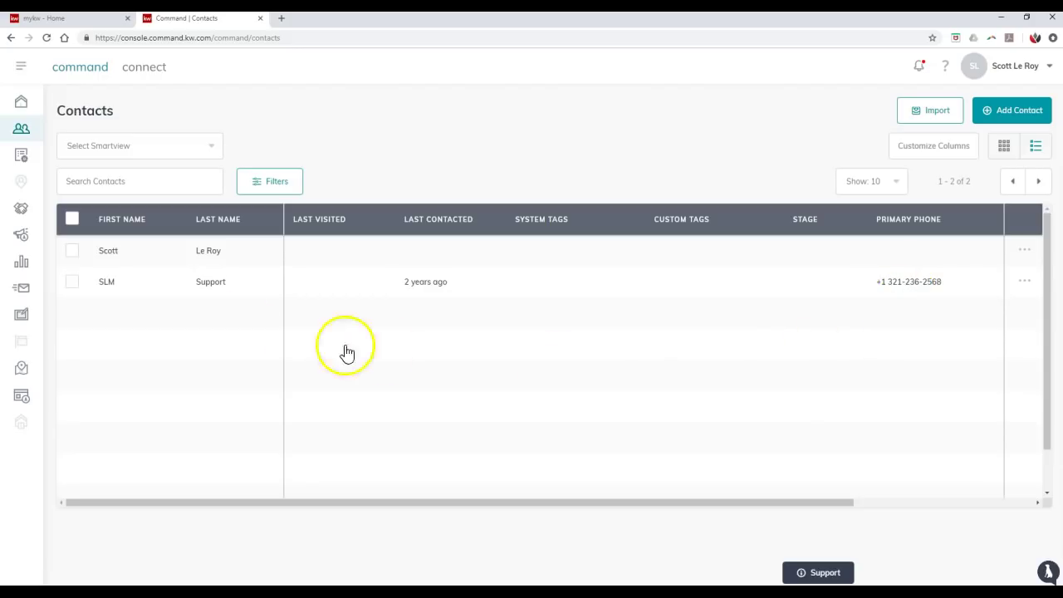
{"action": "left_click", "coordinate": [204, 297]}
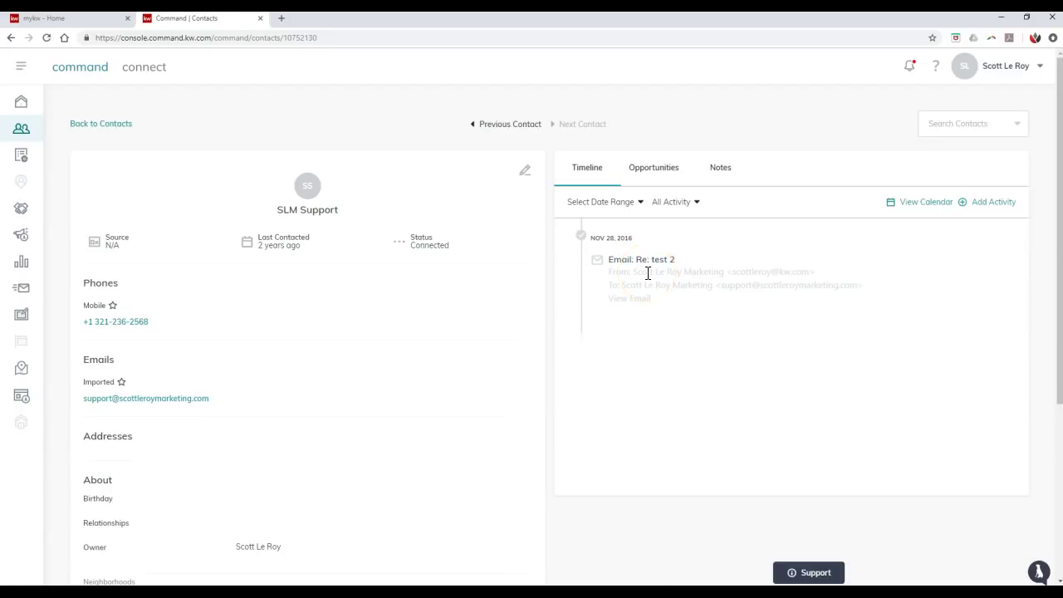
{"action": "left_click", "coordinate": [1022, 68]}
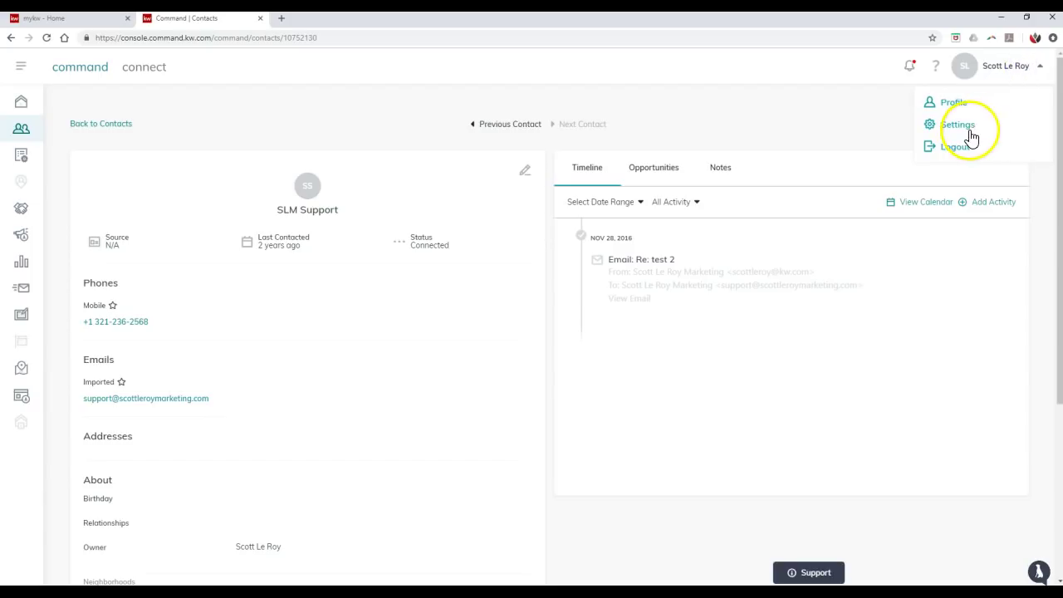
{"action": "left_click", "coordinate": [772, 125]}
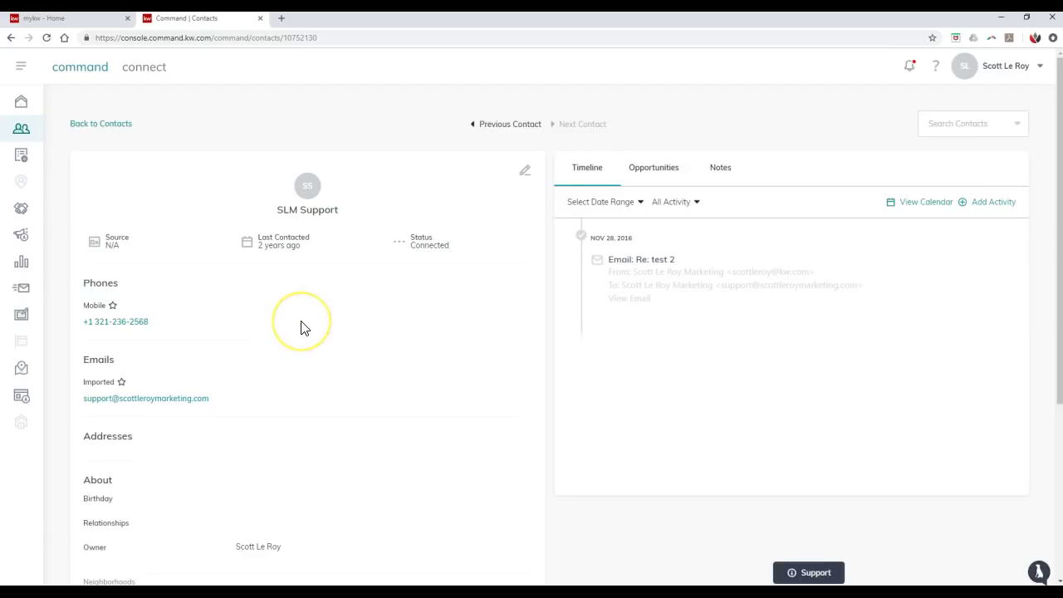
{"action": "scroll", "coordinate": [301, 327], "scroll_direction": "down", "scroll_amount": 3}
{"action": "scroll", "coordinate": [304, 327], "scroll_direction": "down", "scroll_amount": 3}
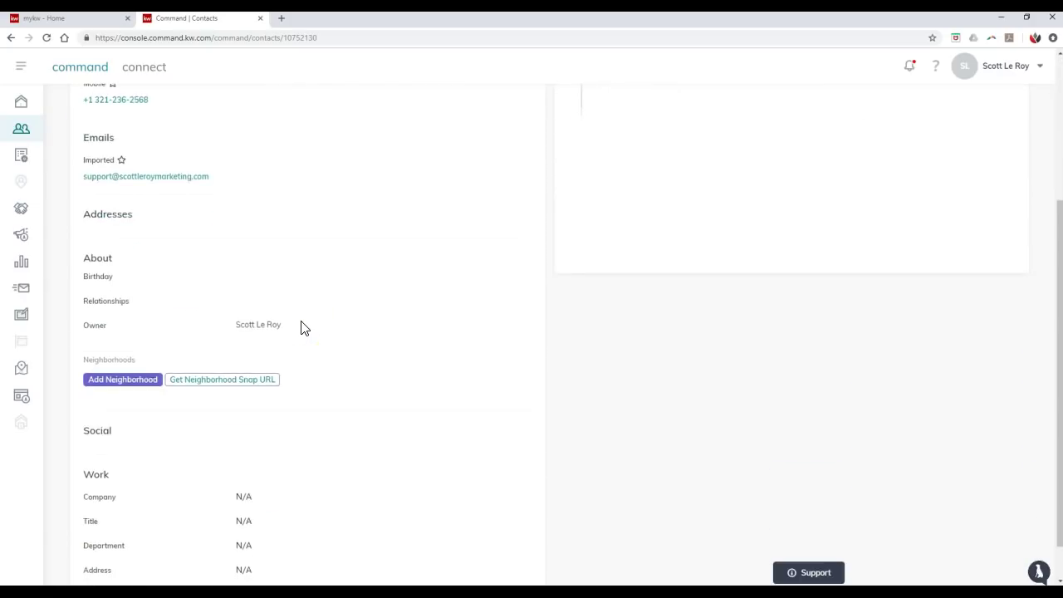
{"action": "scroll", "coordinate": [300, 328], "scroll_direction": "up", "scroll_amount": 5}
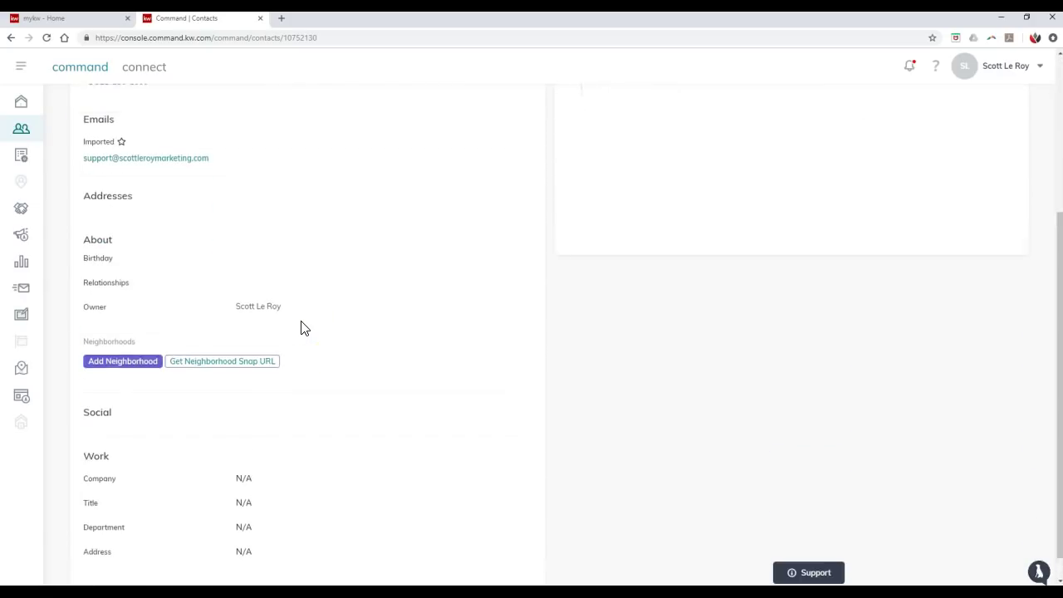
{"action": "left_click", "coordinate": [322, 308]}
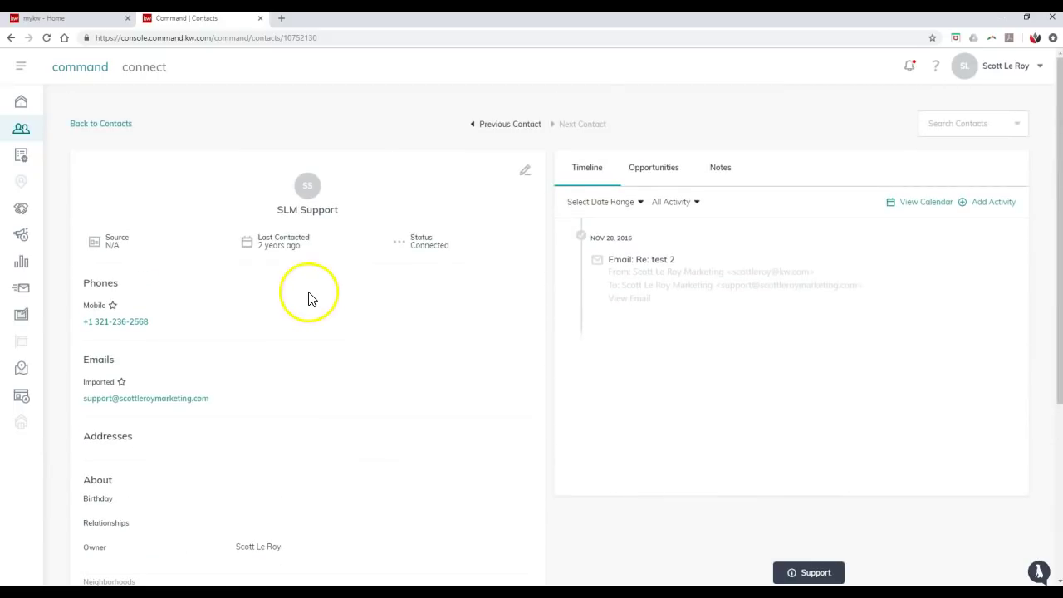
{"action": "left_click", "coordinate": [97, 128]}
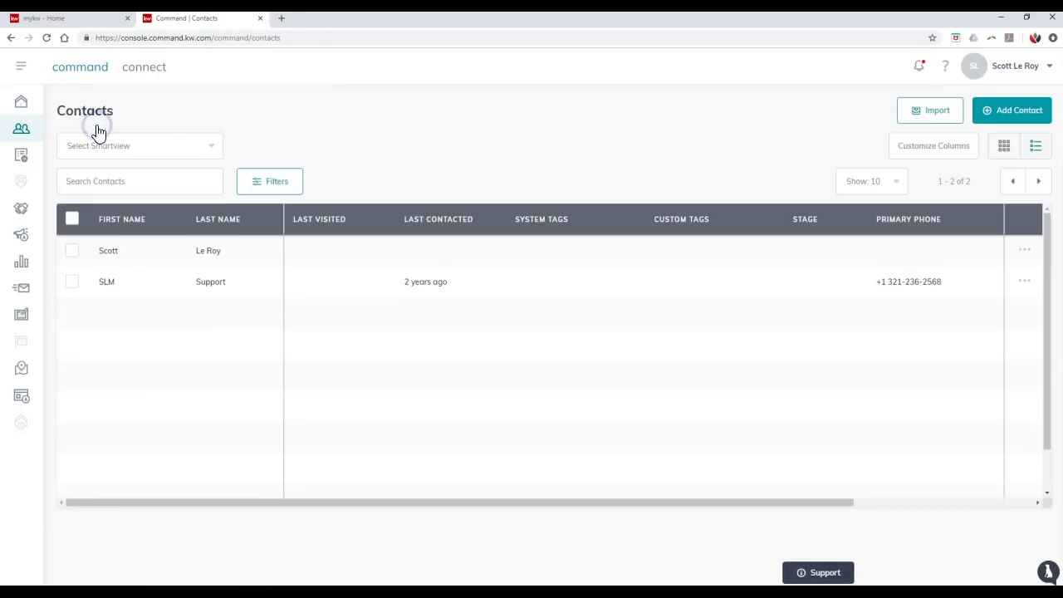
- Open the user-name dropdown with Profile, Settings and Logout
{"action": "left_click", "coordinate": [316, 126]}
{"action": "left_click", "coordinate": [1009, 74]}
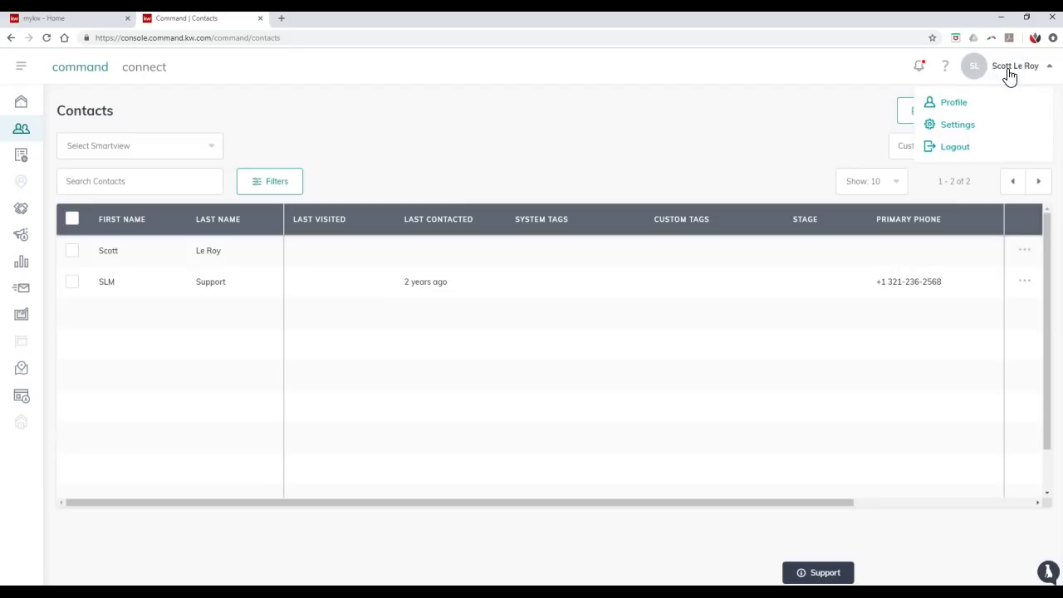
- In Settings, check My Import Logs (1 imported, 0 failed), download the original file, and return to Contacts
{"action": "left_click", "coordinate": [959, 127]}
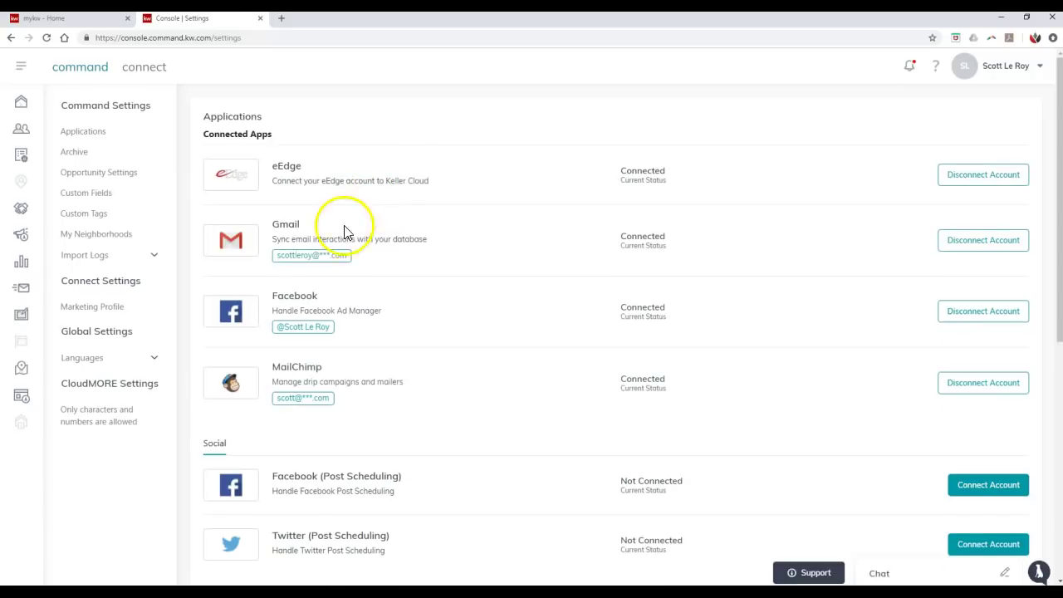
{"action": "left_click", "coordinate": [115, 263]}
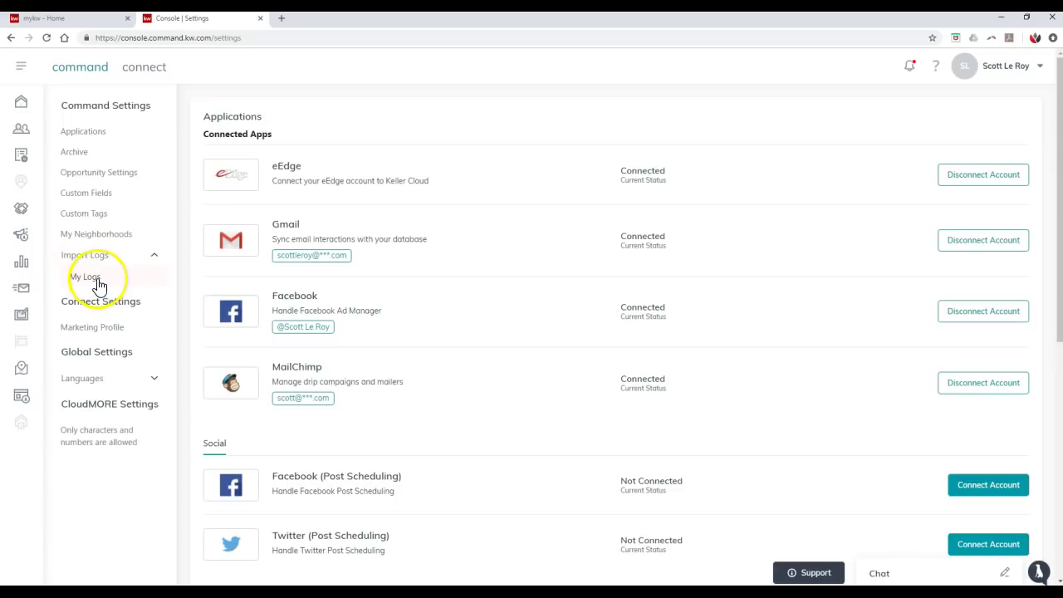
{"action": "left_click", "coordinate": [97, 284]}
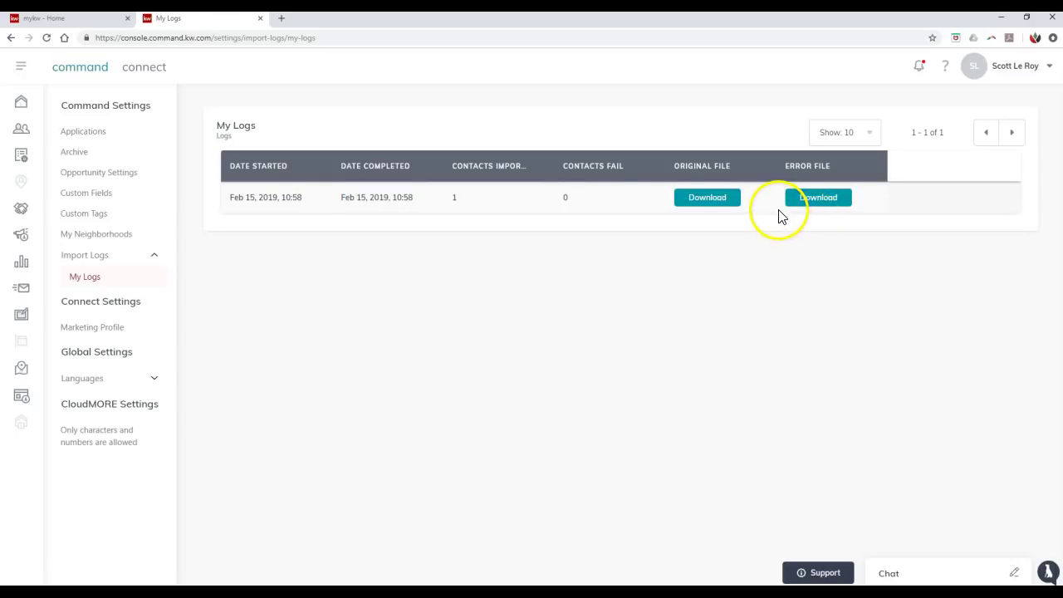
{"action": "left_click", "coordinate": [722, 207]}
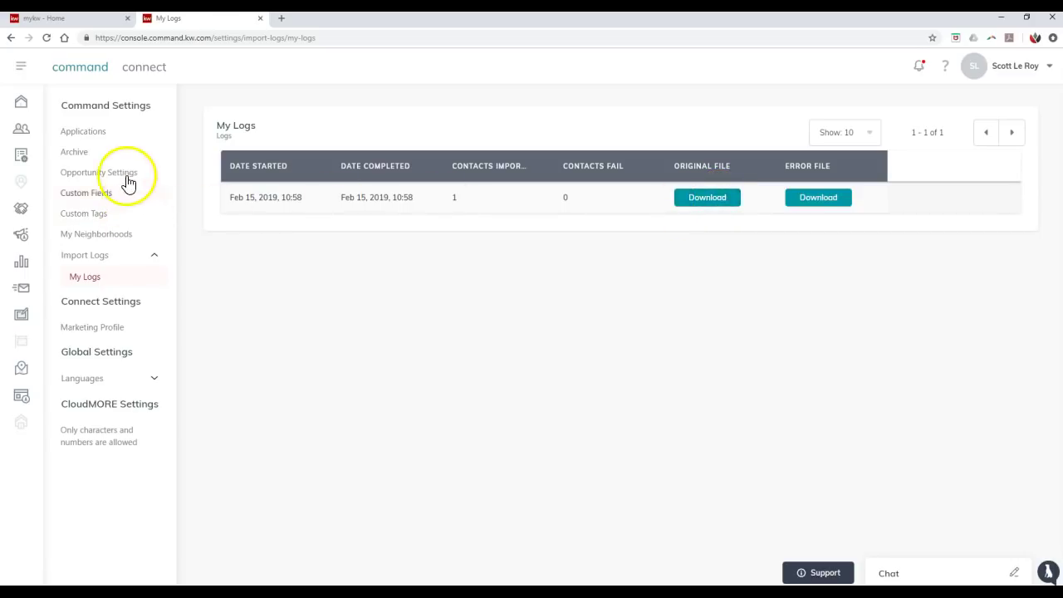
{"action": "left_click", "coordinate": [21, 127]}
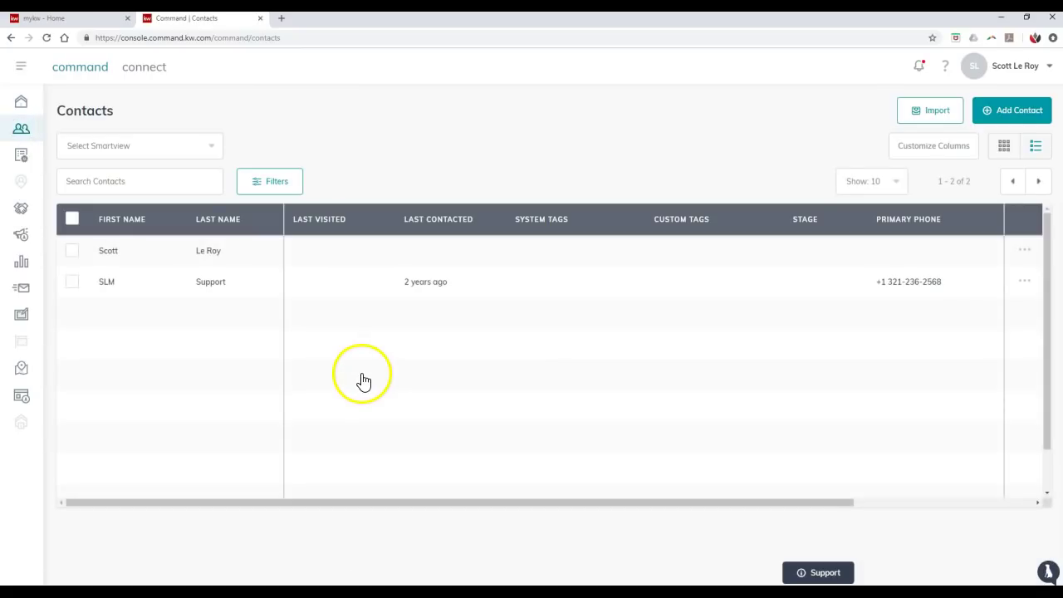